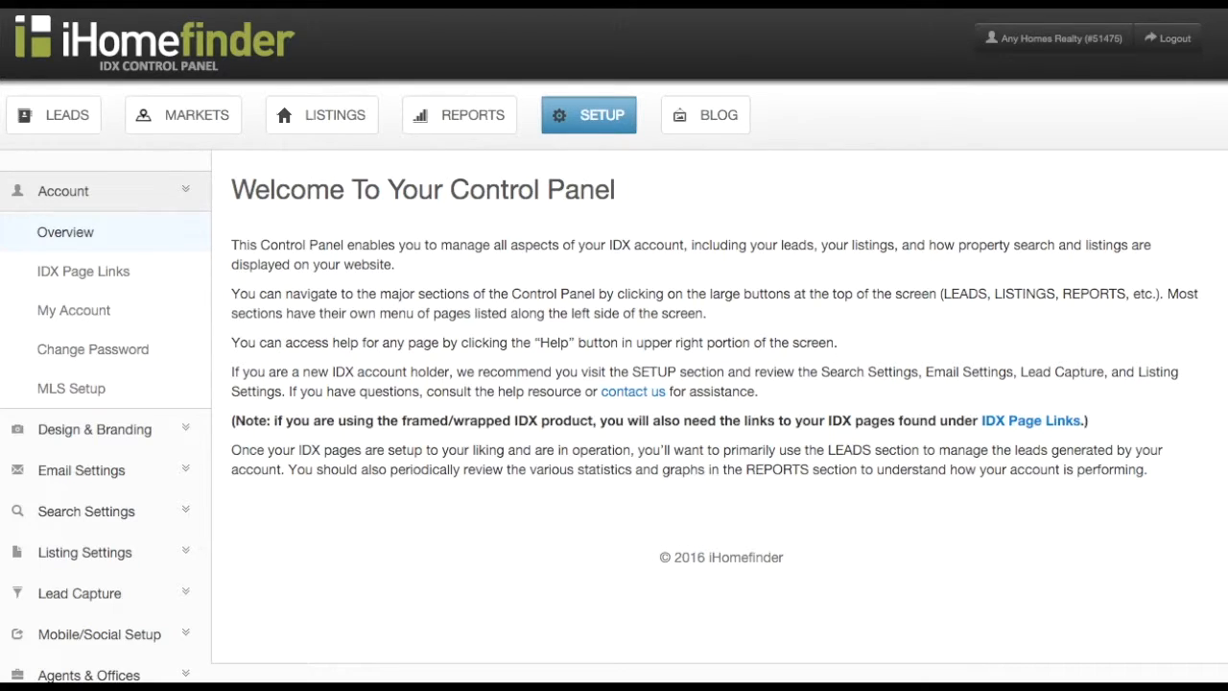
Add a new market named "East Side Homes".
click(177, 115)
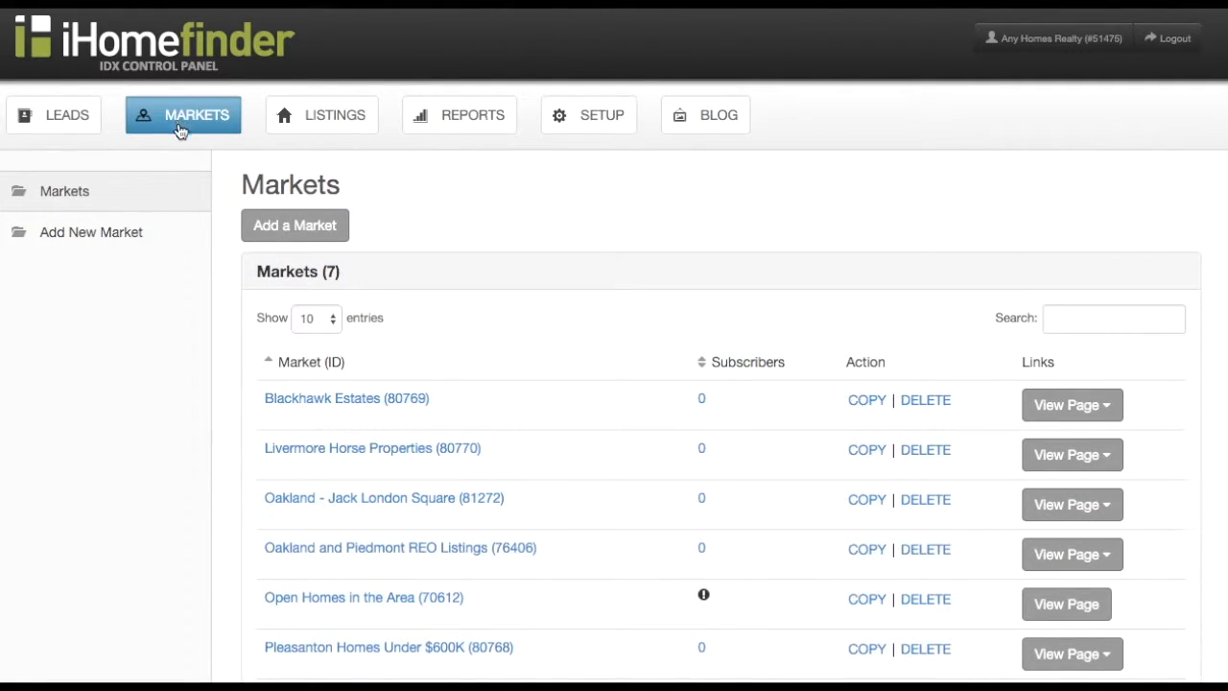
click(286, 234)
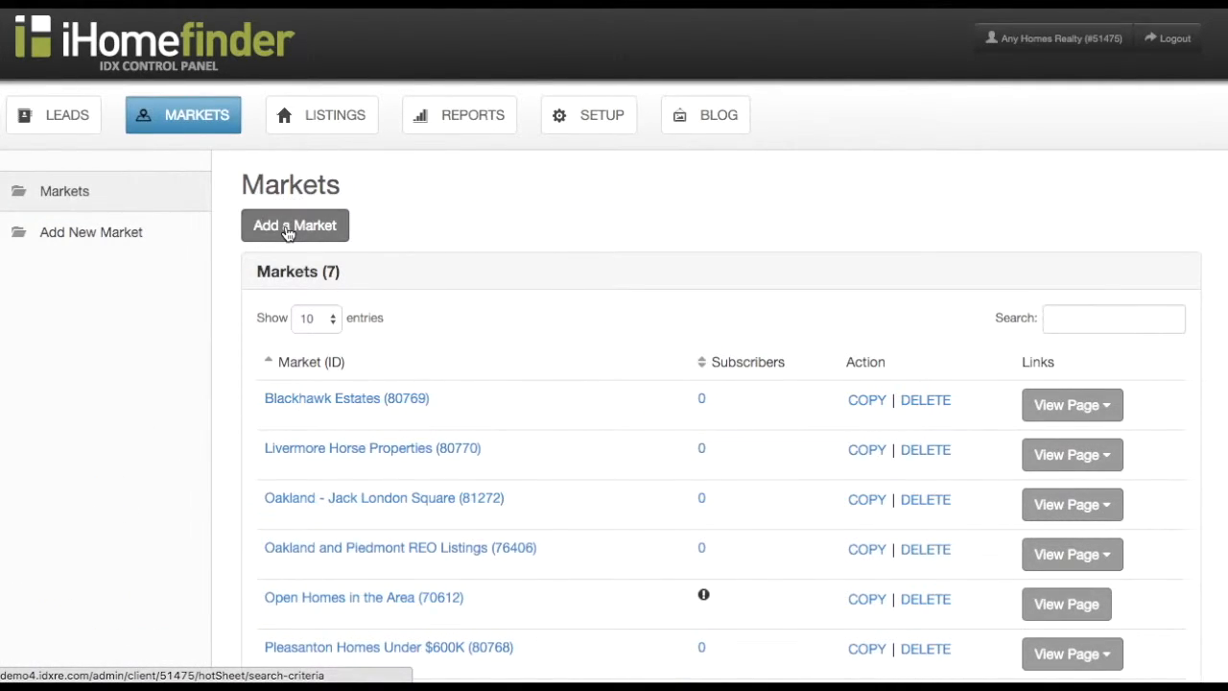
click(283, 269)
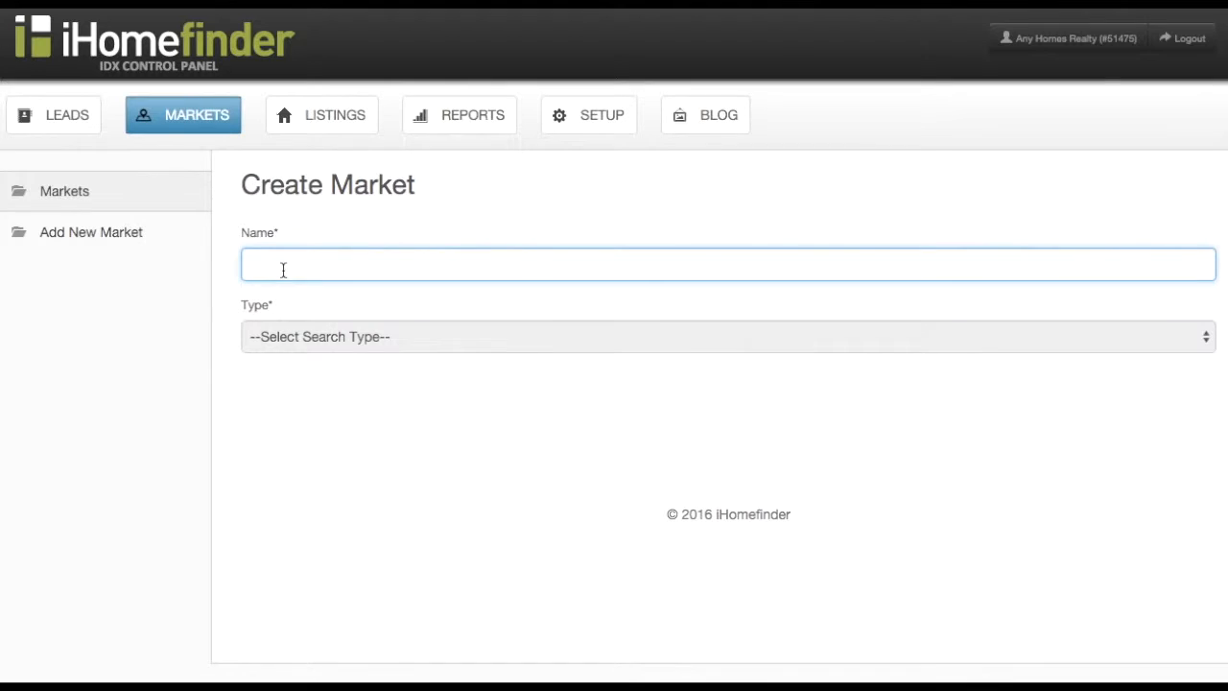
text(Ea)
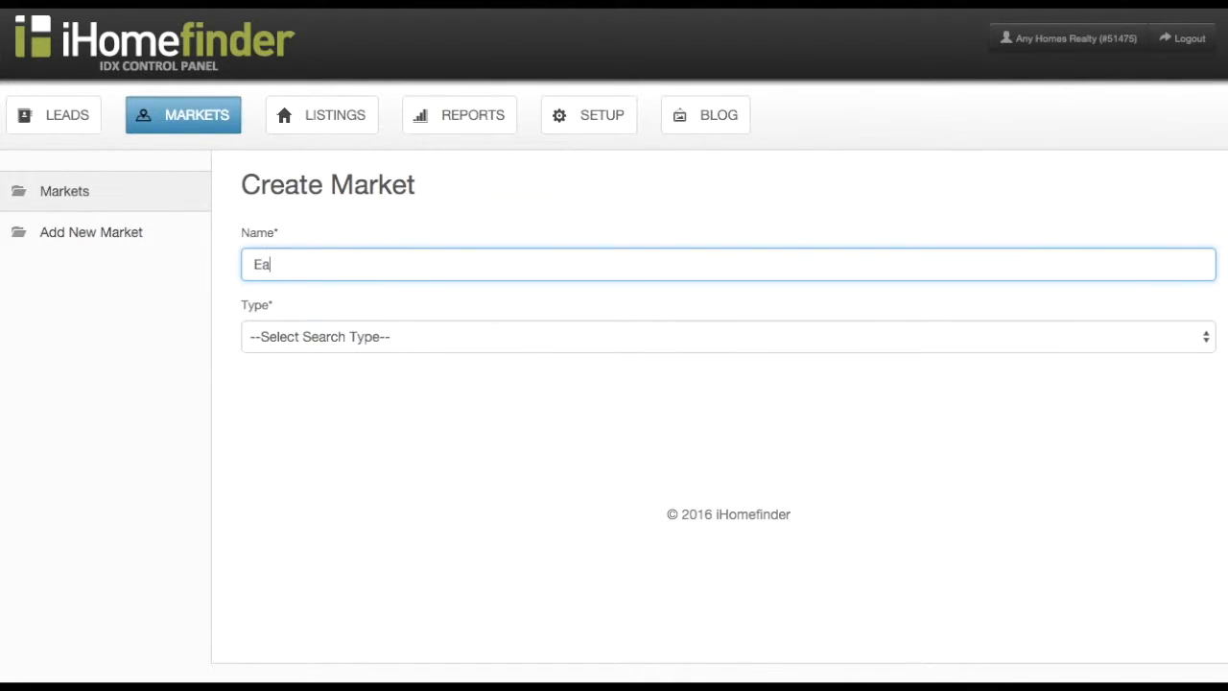
text(st Side Homes)
Set the market type to Polygon Search and outline the area between CA 24, Broadway, Broadway Terrace and Lake Temescal on the map.
click(286, 336)
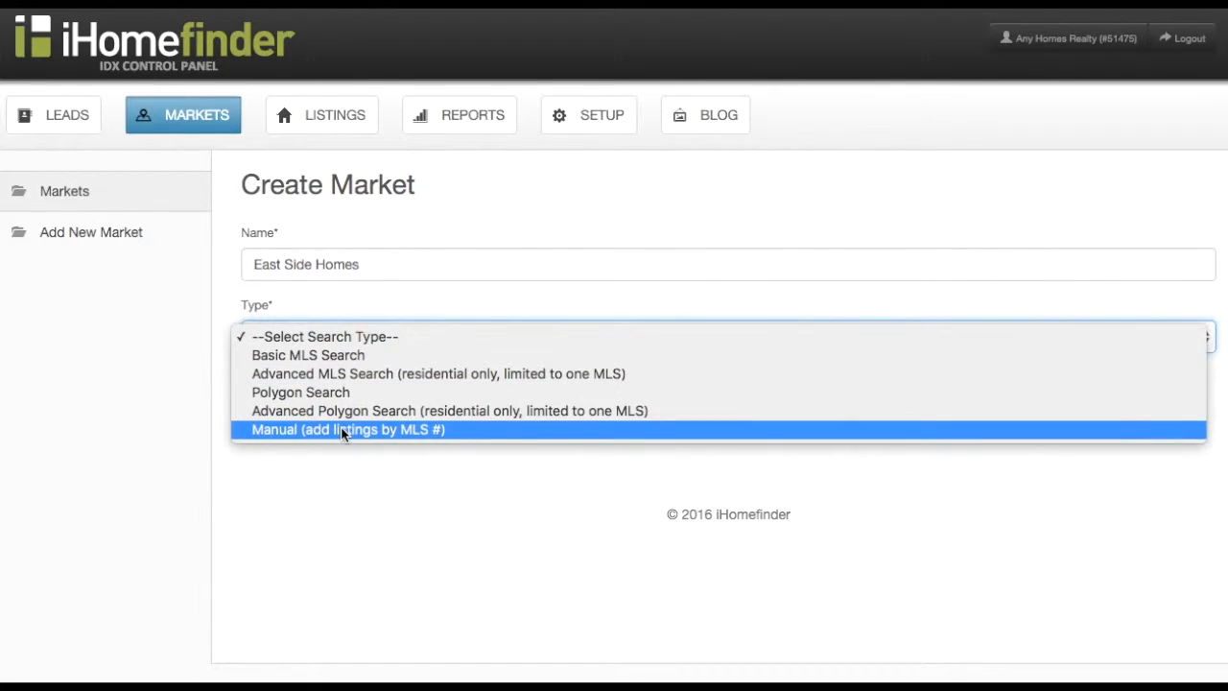
click(307, 391)
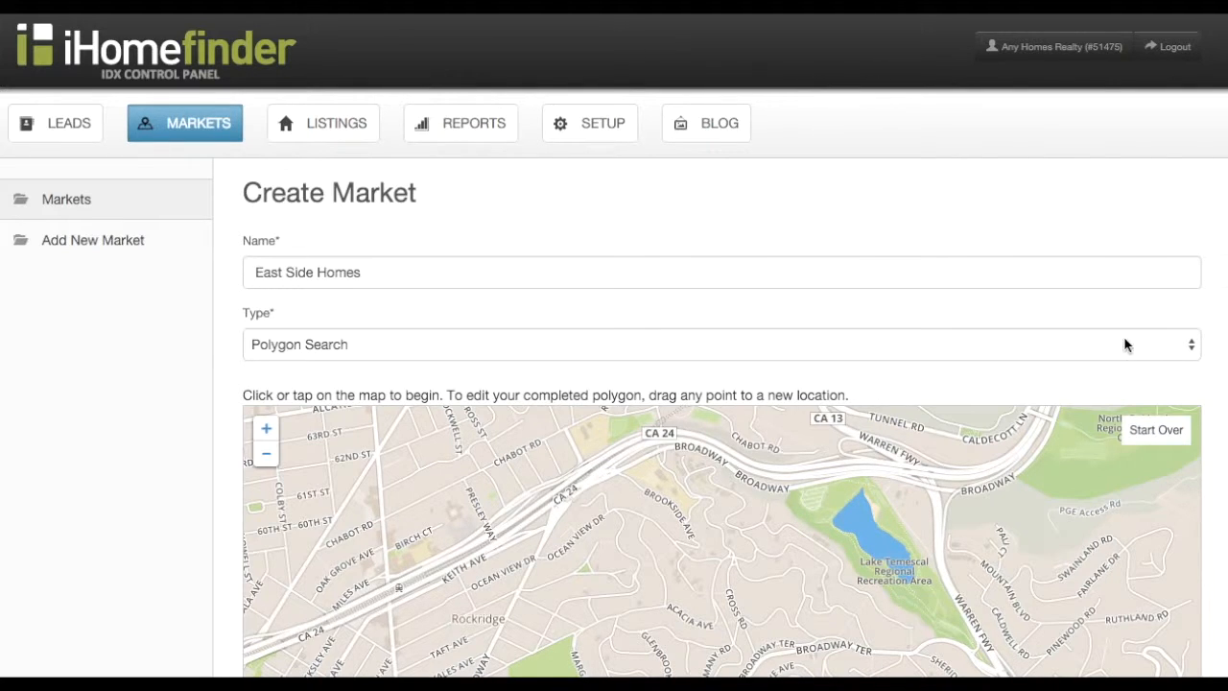
scroll(1165, 342, down, 3)
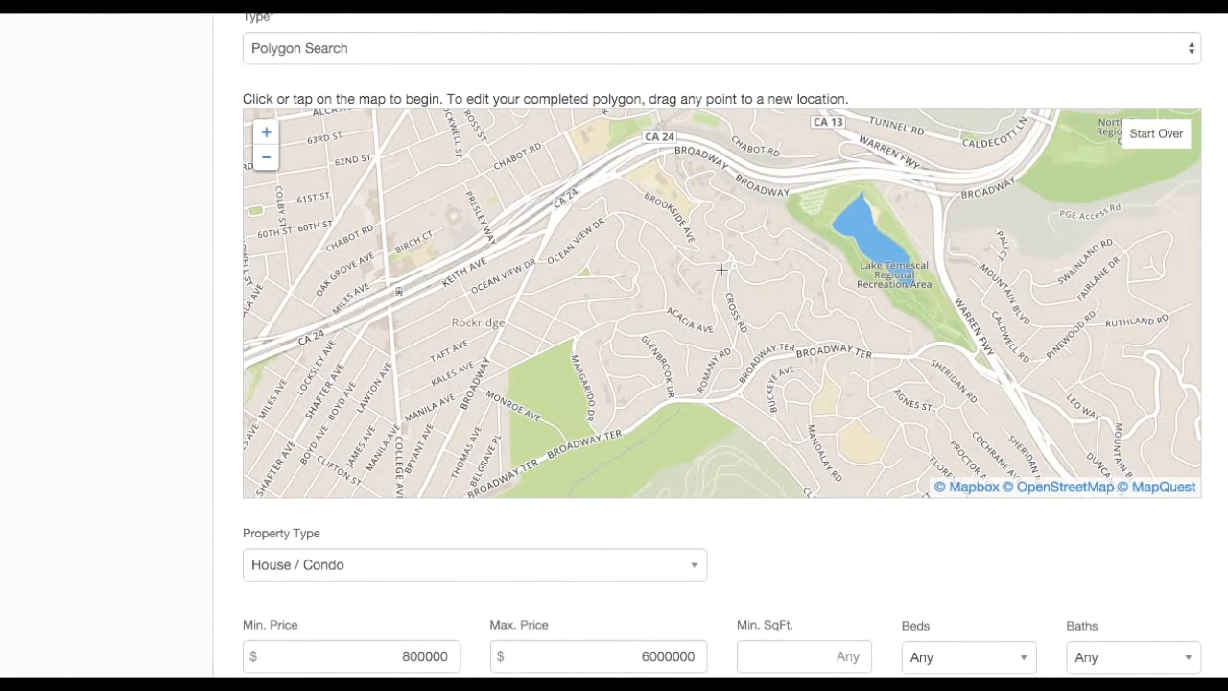
drag(372, 185, 396, 243)
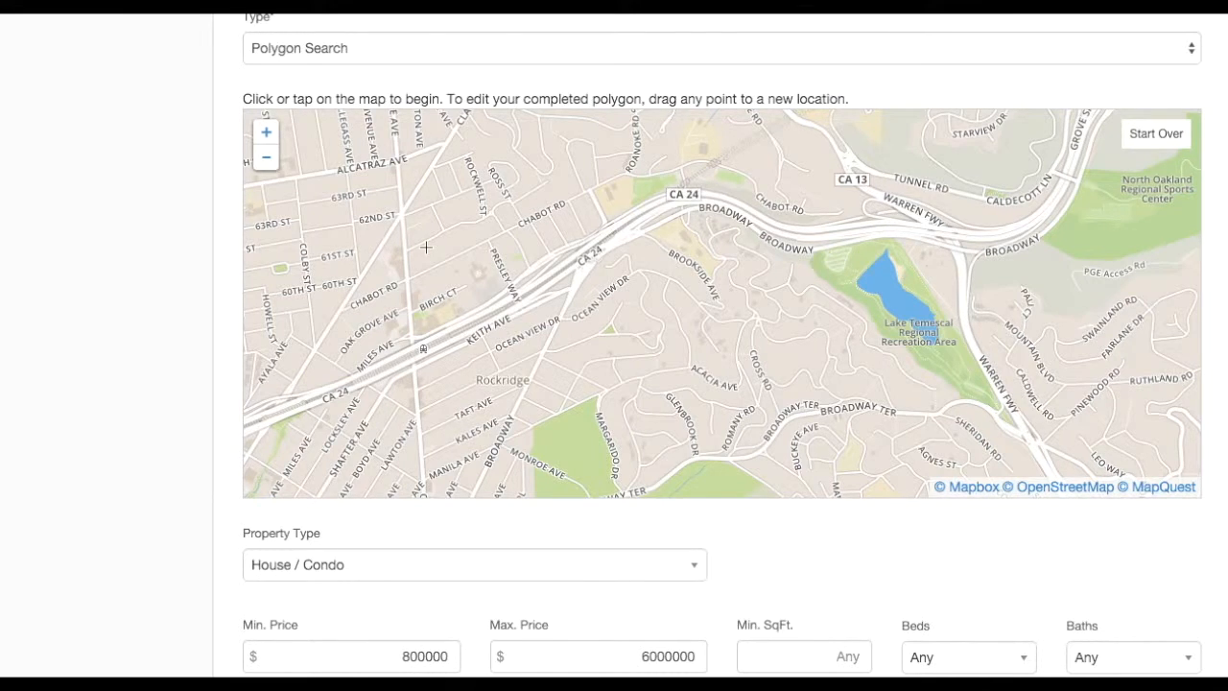
click(643, 234)
click(594, 263)
click(557, 319)
click(511, 414)
click(532, 425)
click(601, 393)
click(620, 490)
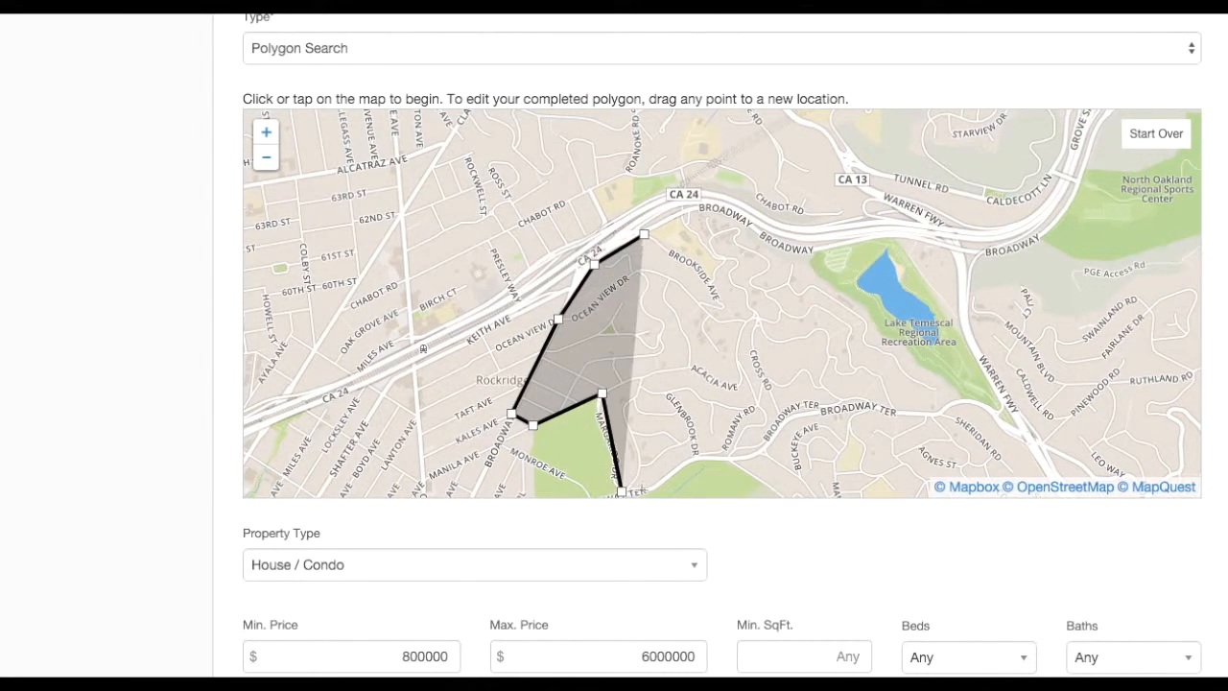
click(705, 454)
click(758, 447)
click(784, 416)
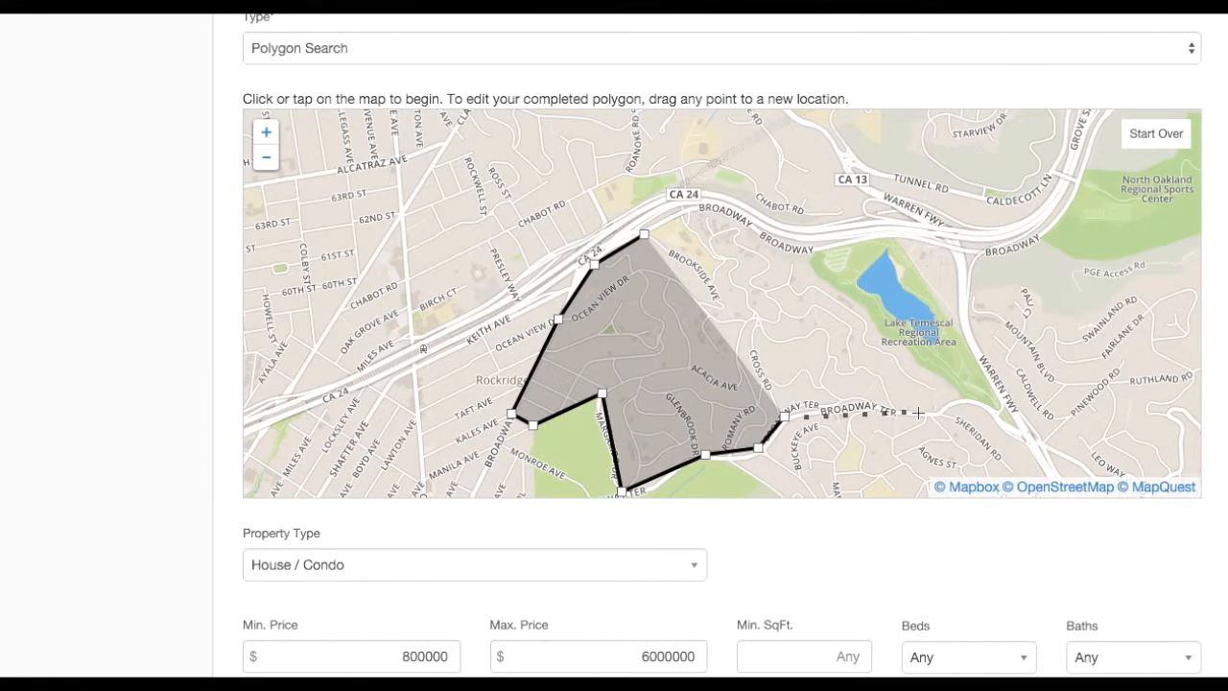
click(978, 400)
click(801, 250)
click(712, 211)
click(644, 234)
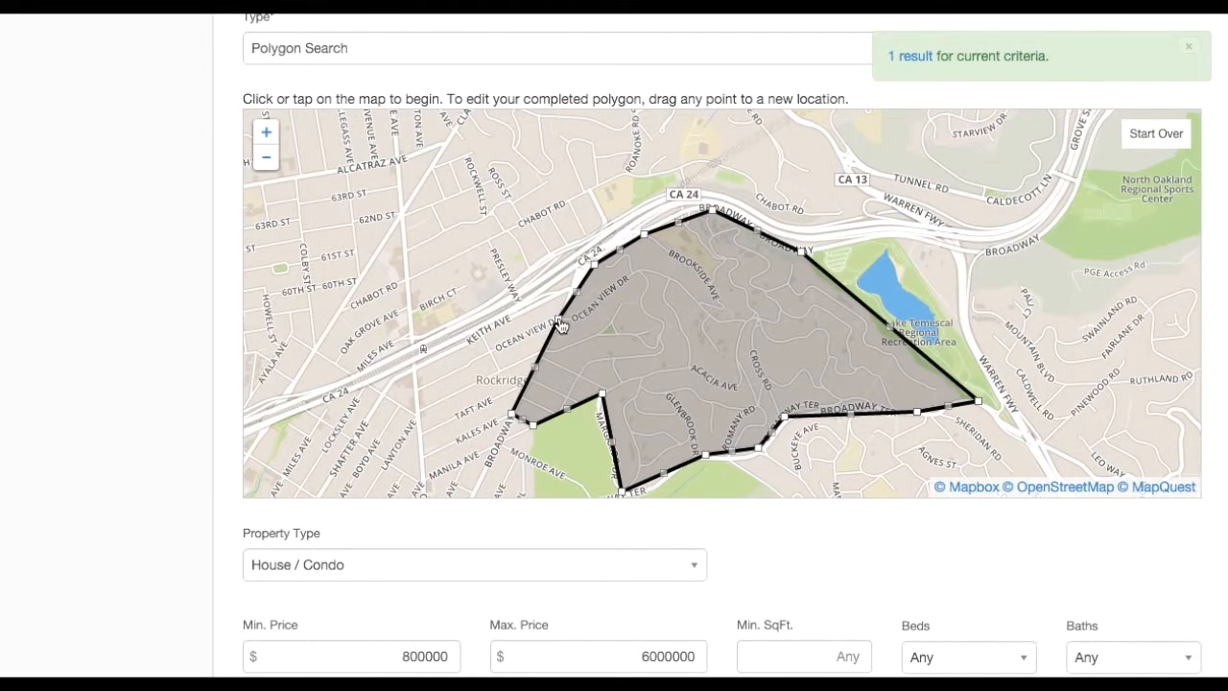
Extend the search polygon to College Avenue, straighten its edge along Broadway Terrace, and start the drawing over.
drag(559, 319, 438, 275)
drag(475, 346, 386, 390)
drag(511, 416, 692, 353)
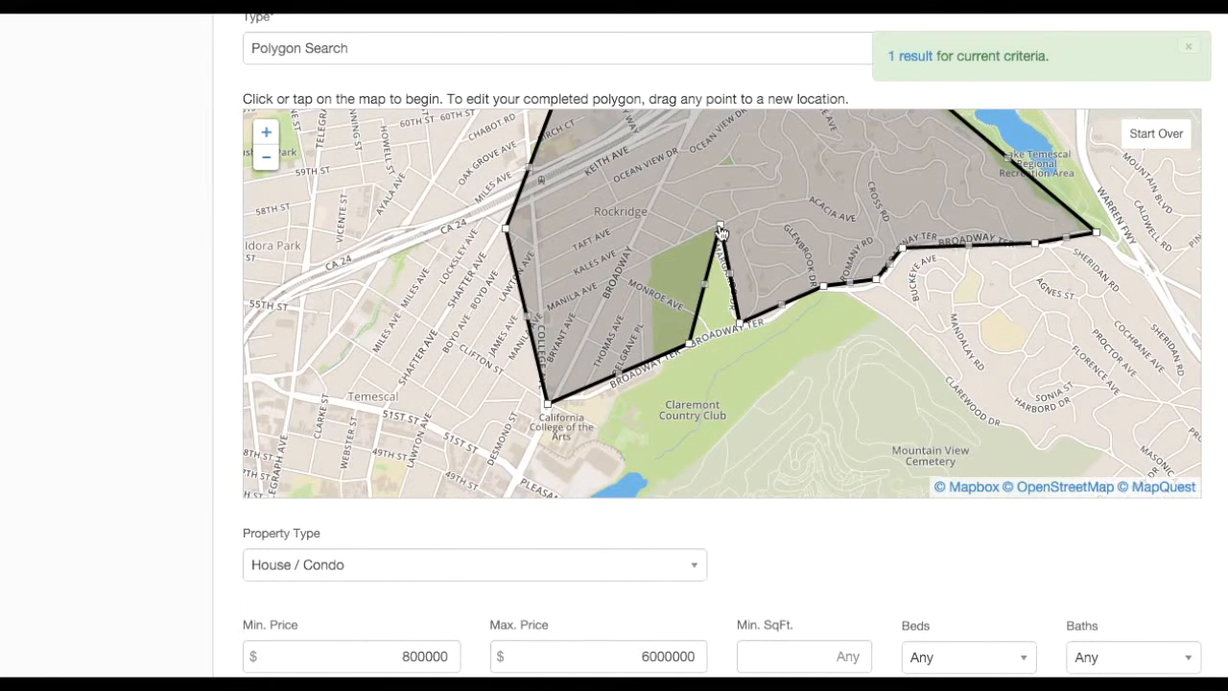
drag(720, 224, 716, 332)
scroll(724, 336, up, 1)
scroll(724, 336, up, 2)
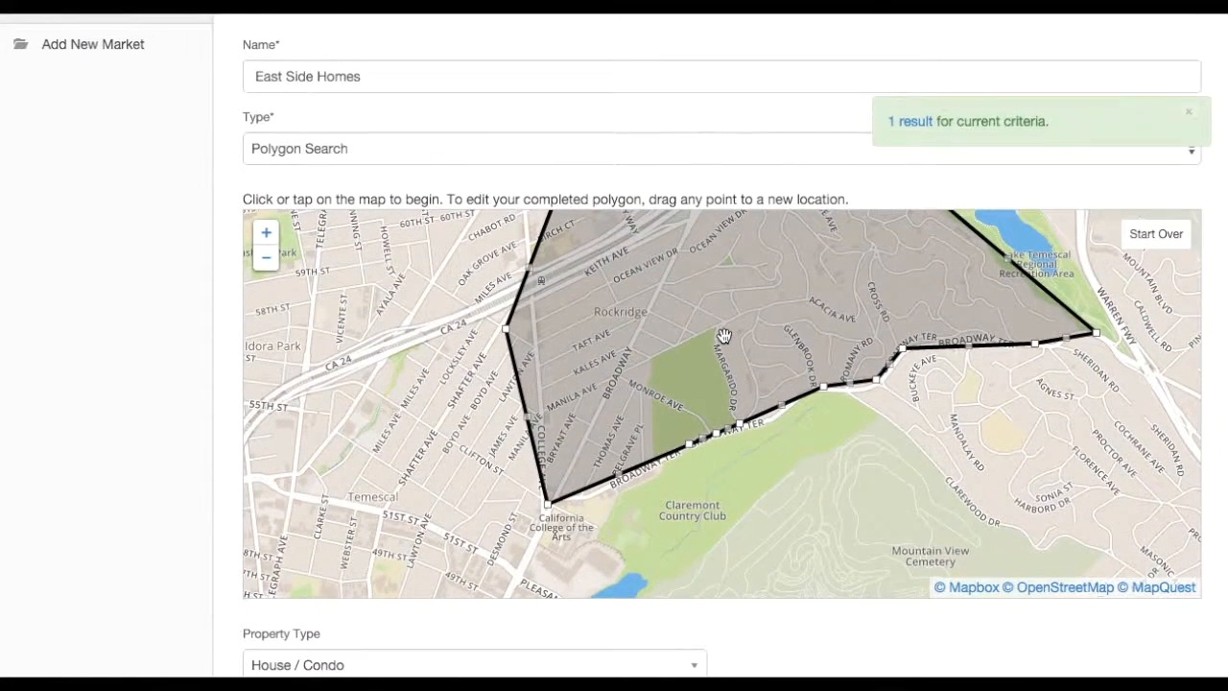
click(1147, 244)
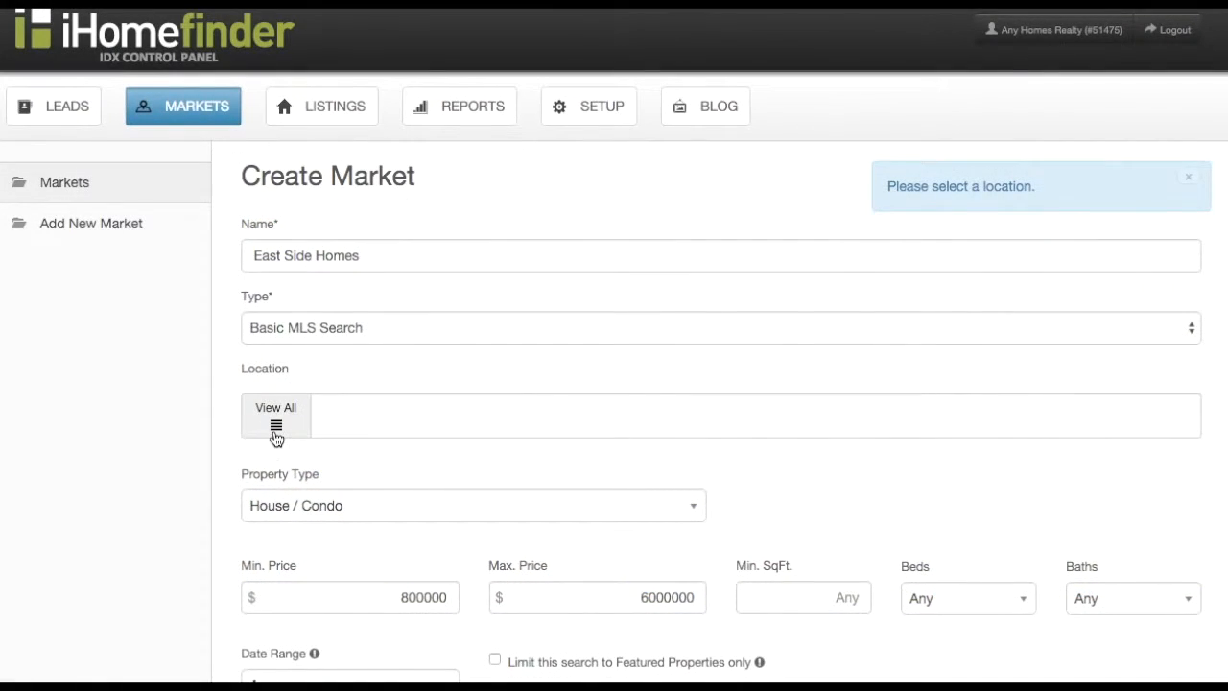
Choose Newark, Oakland and Pacheco as the locations for the Basic MLS Search and save the market.
click(276, 423)
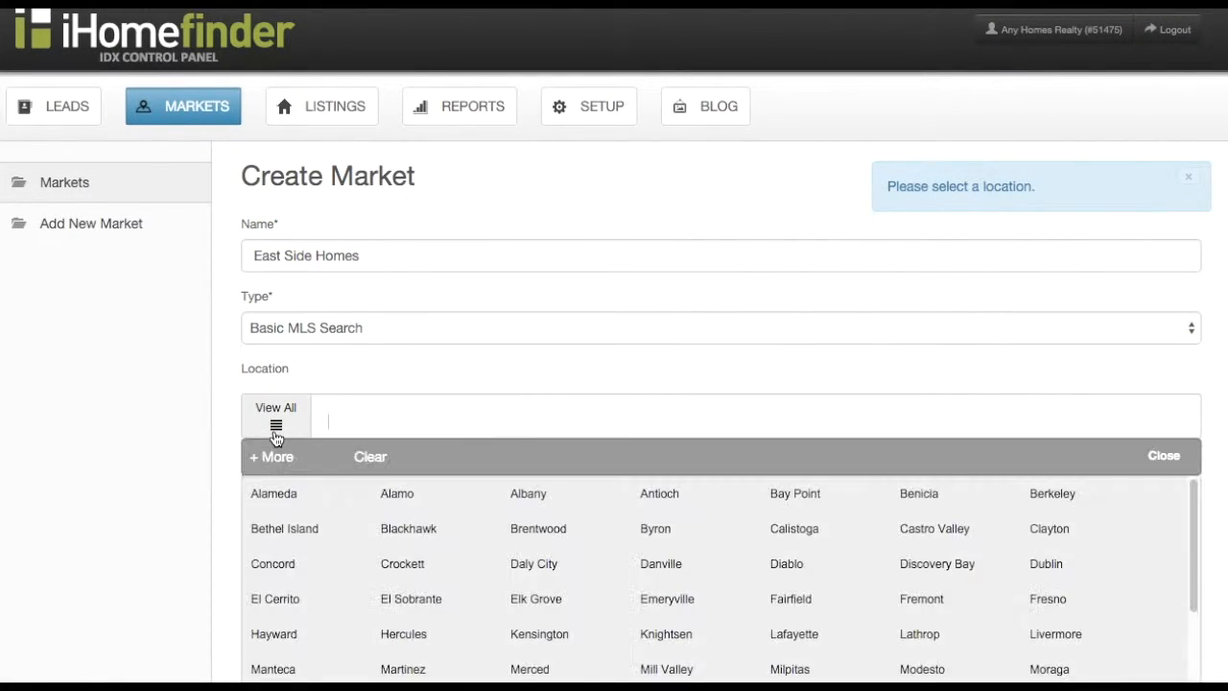
scroll(461, 530, down, 1)
scroll(461, 530, down, 2)
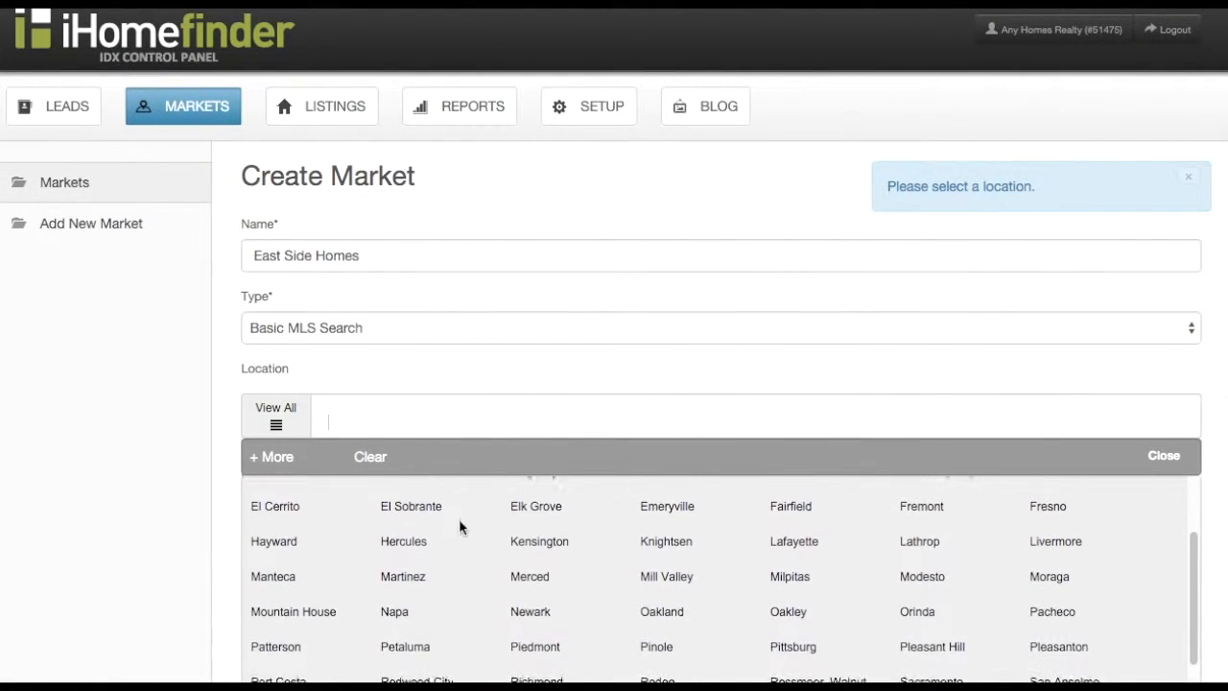
click(540, 590)
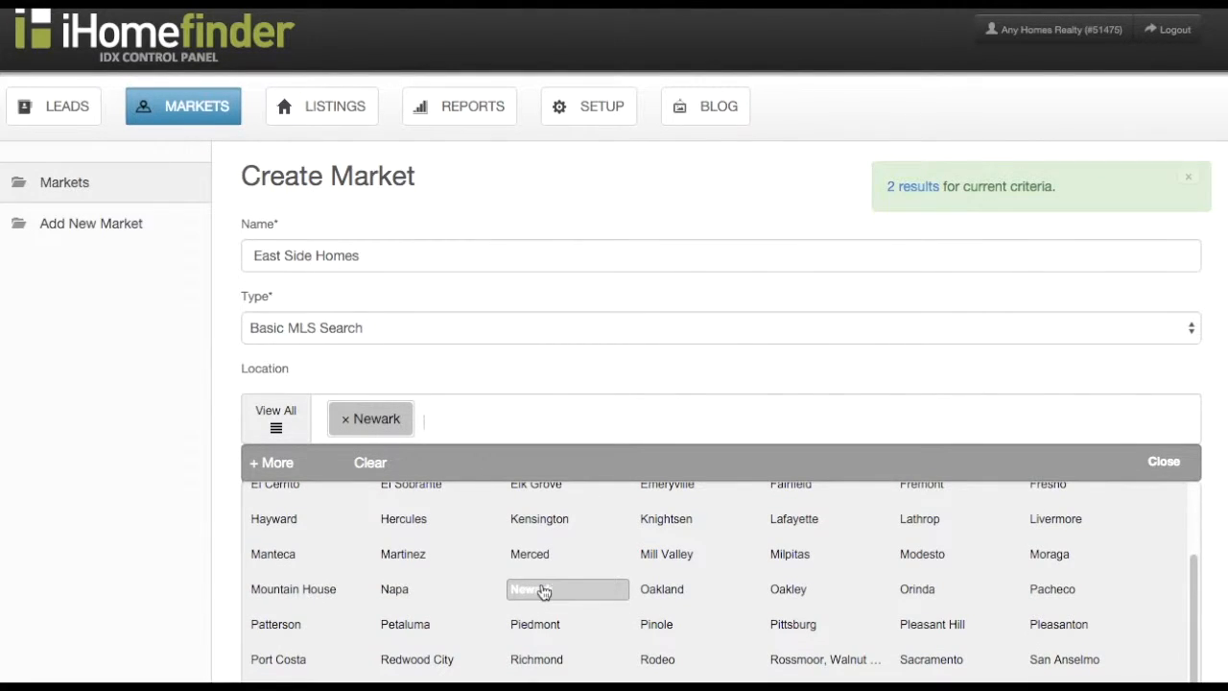
click(687, 601)
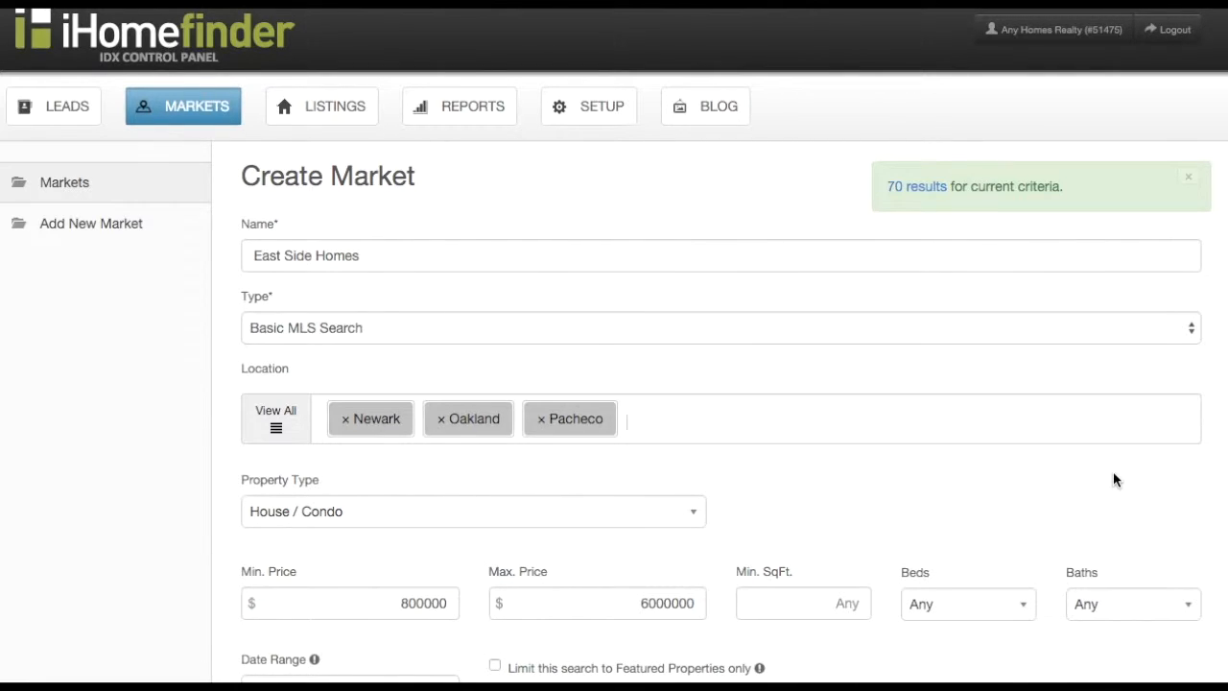
scroll(1112, 471, down, 3)
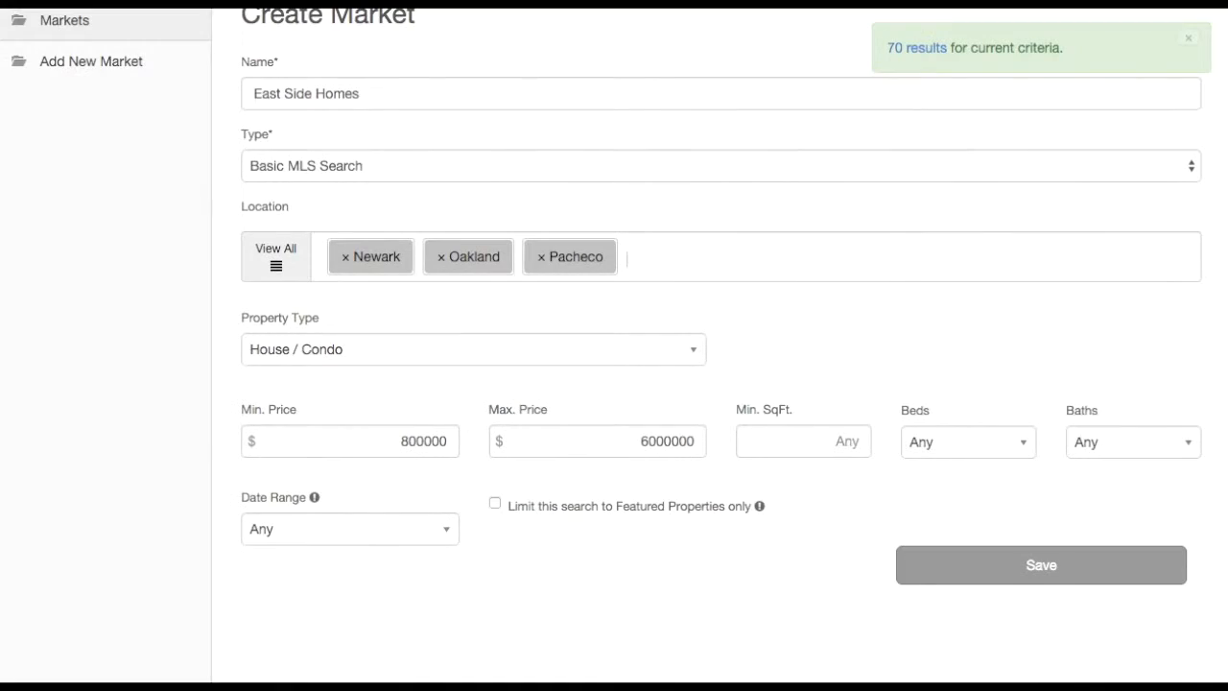
click(1043, 579)
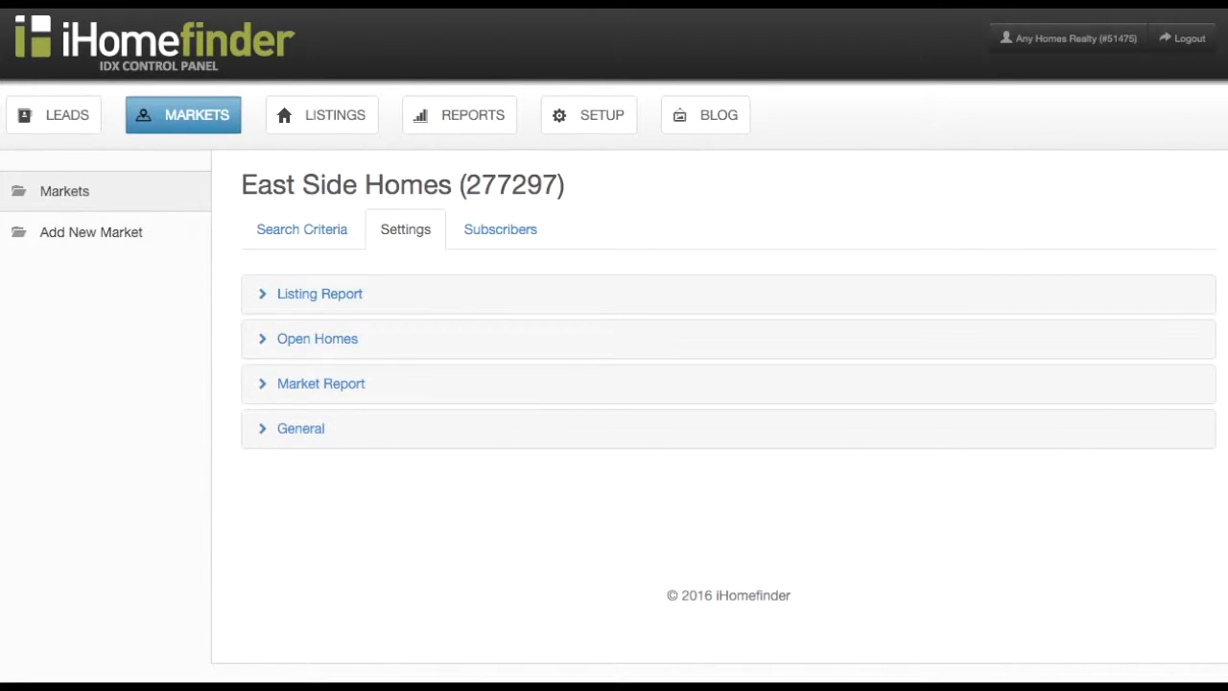
Review the market's General settings and the Listing Report's page URL, intro texts and Display In Navigation option.
click(264, 434)
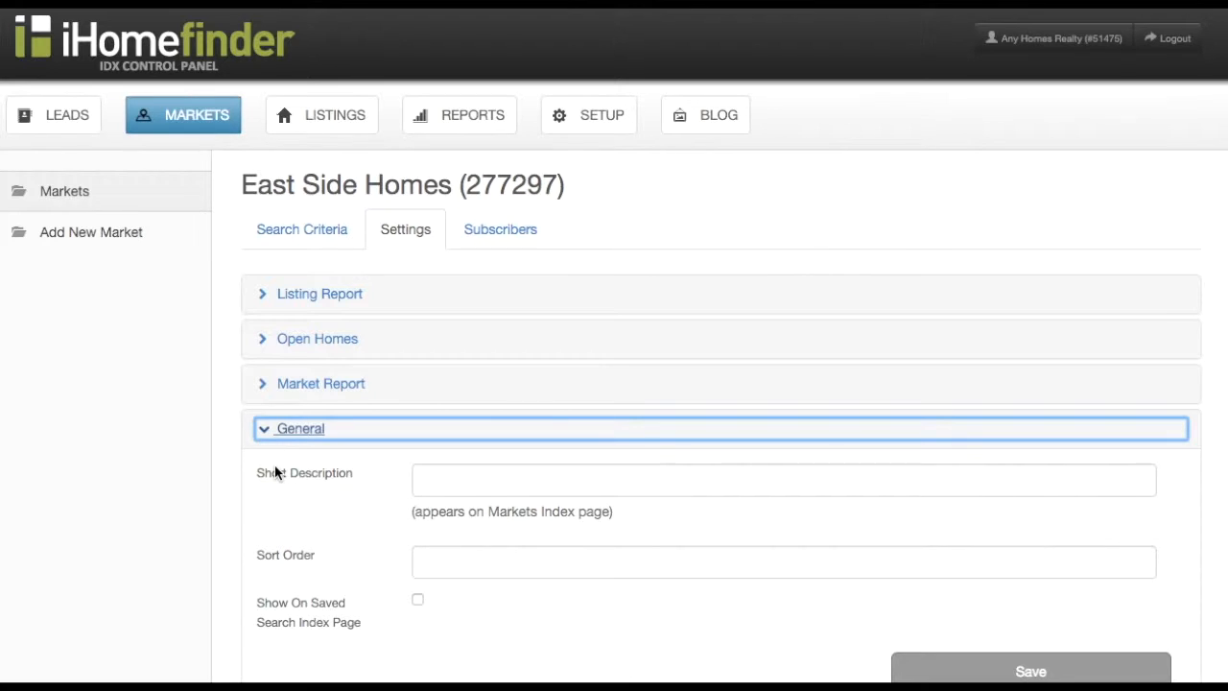
click(288, 429)
click(263, 296)
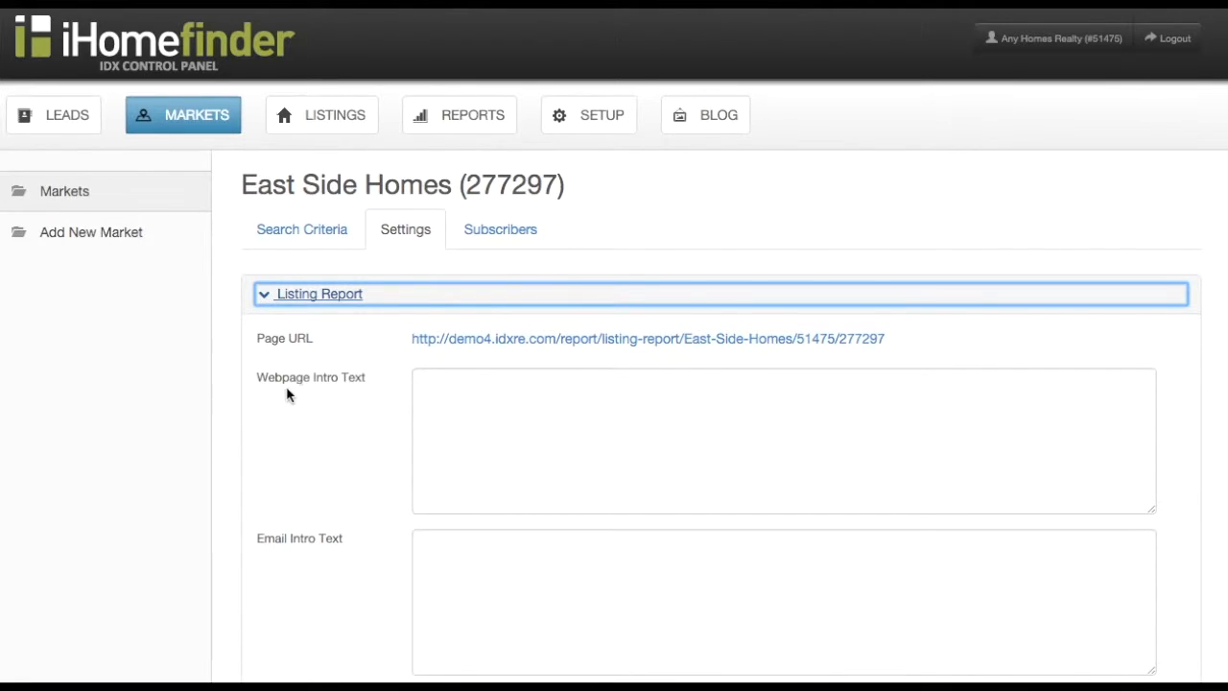
click(437, 386)
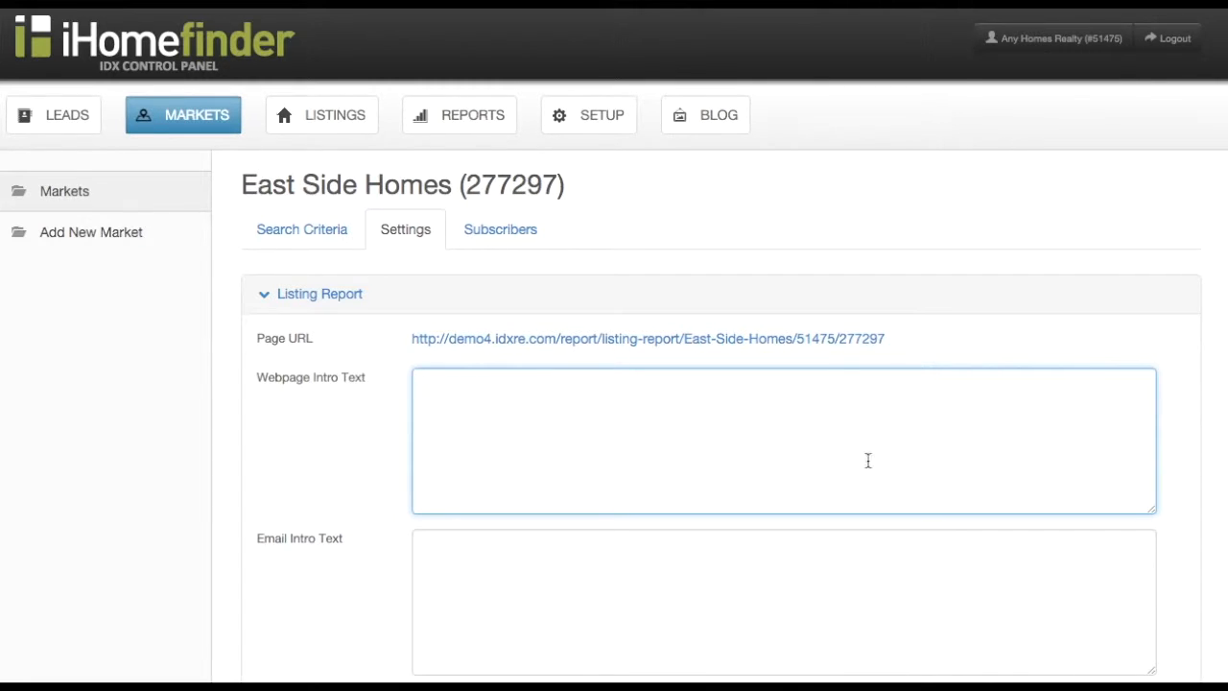
click(462, 563)
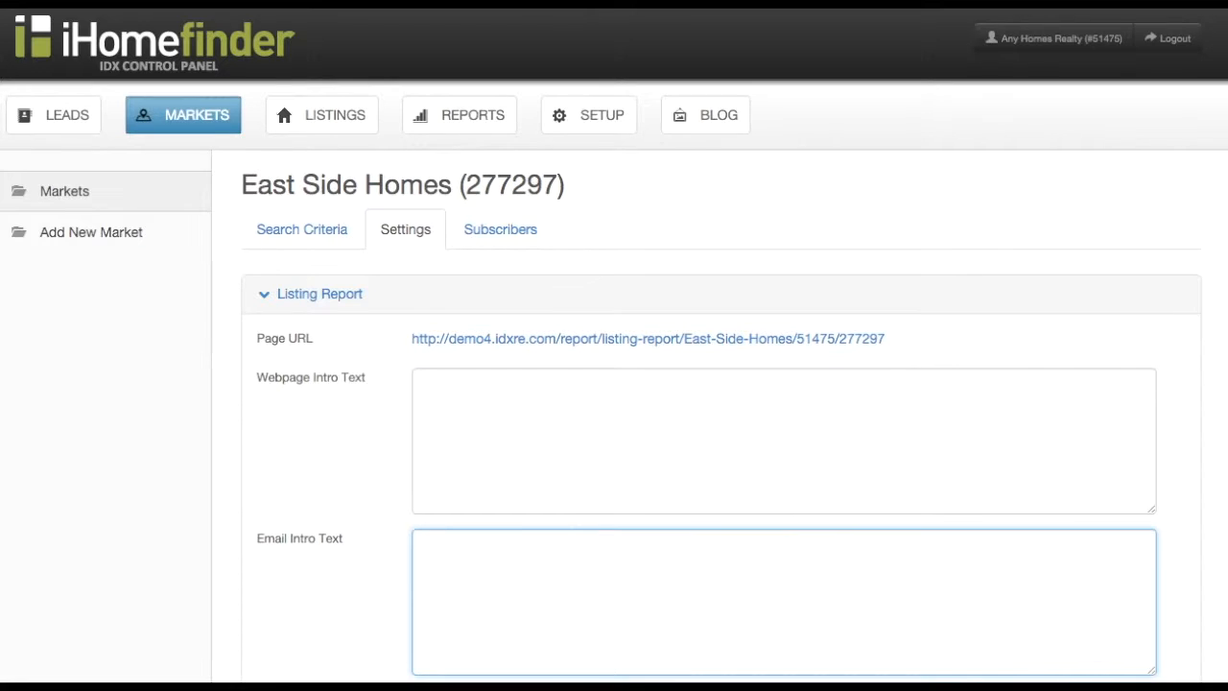
scroll(1207, 582, down, 5)
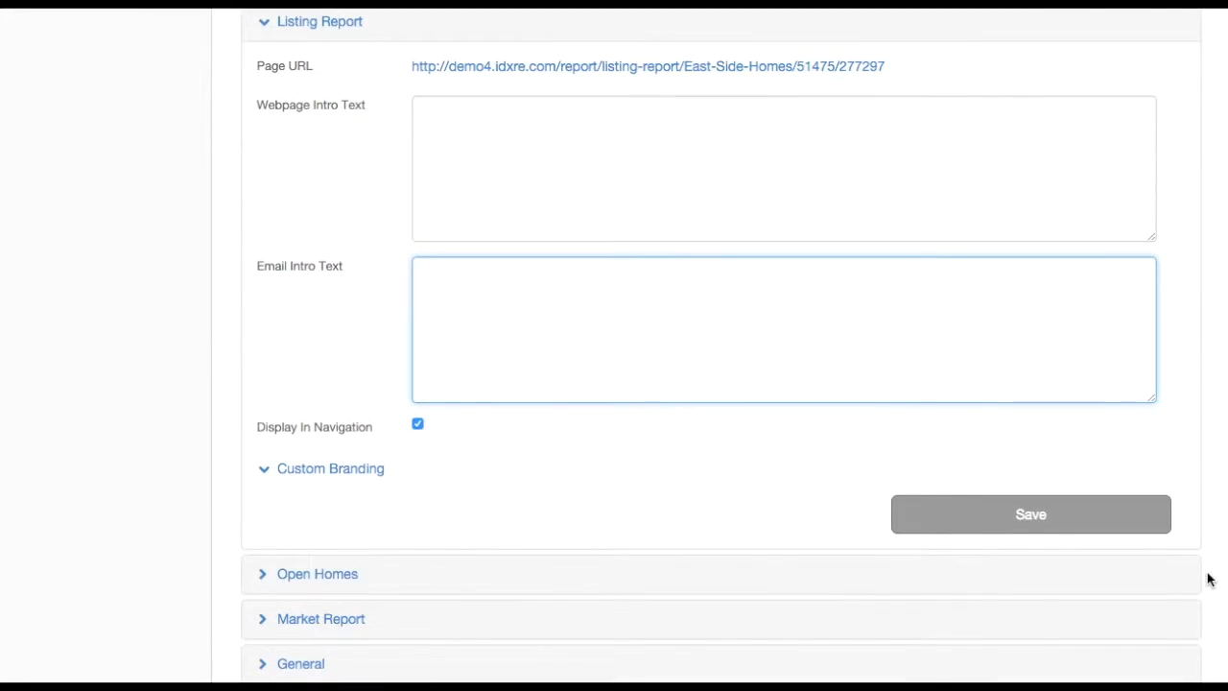
click(418, 425)
click(418, 427)
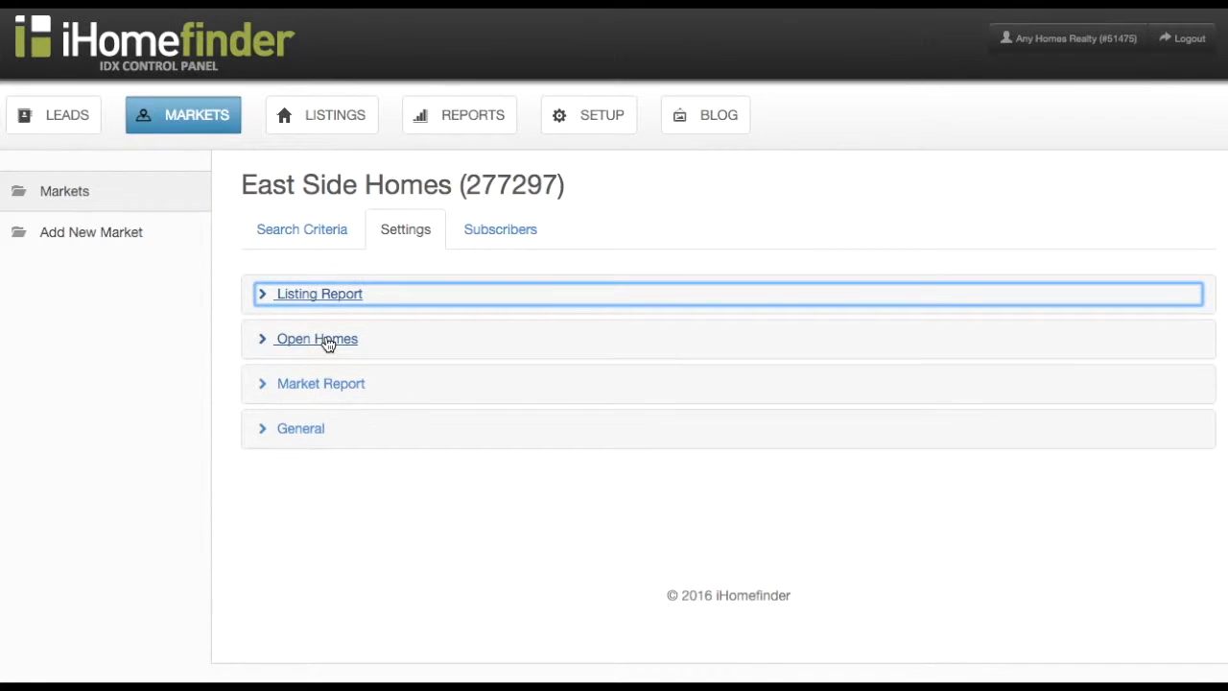
Review the Open Homes settings, including the intro texts, Show Only Featured Listings In Email and Display In Navigation.
click(328, 343)
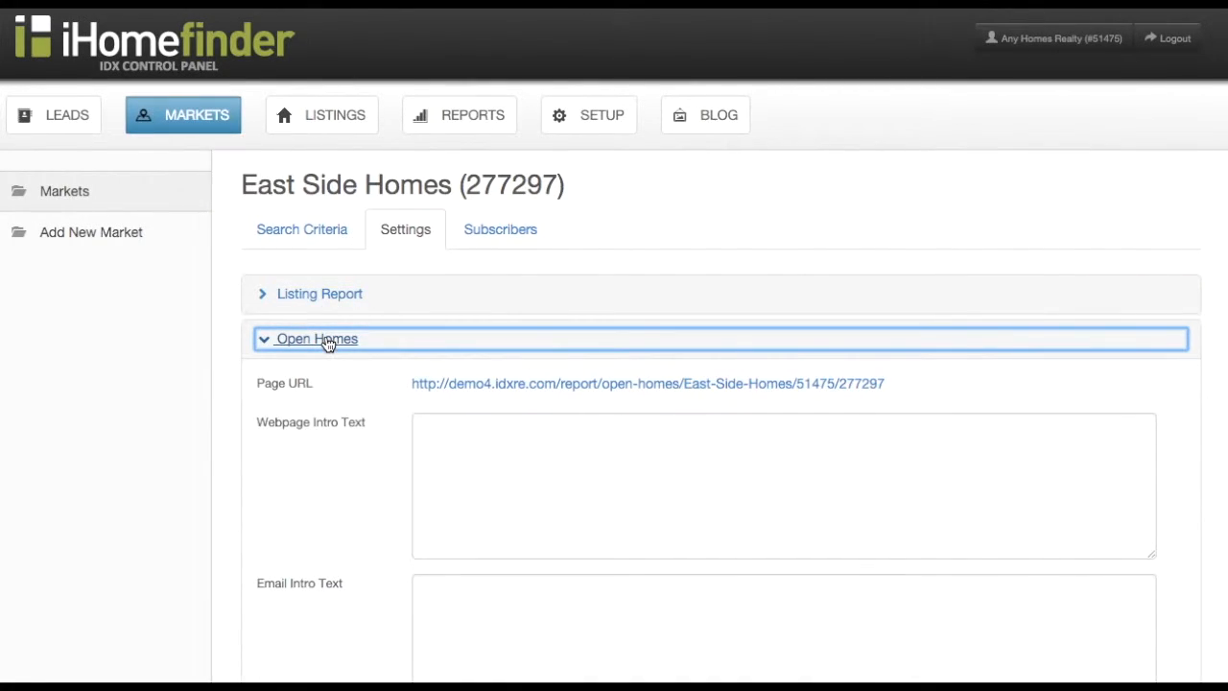
click(429, 441)
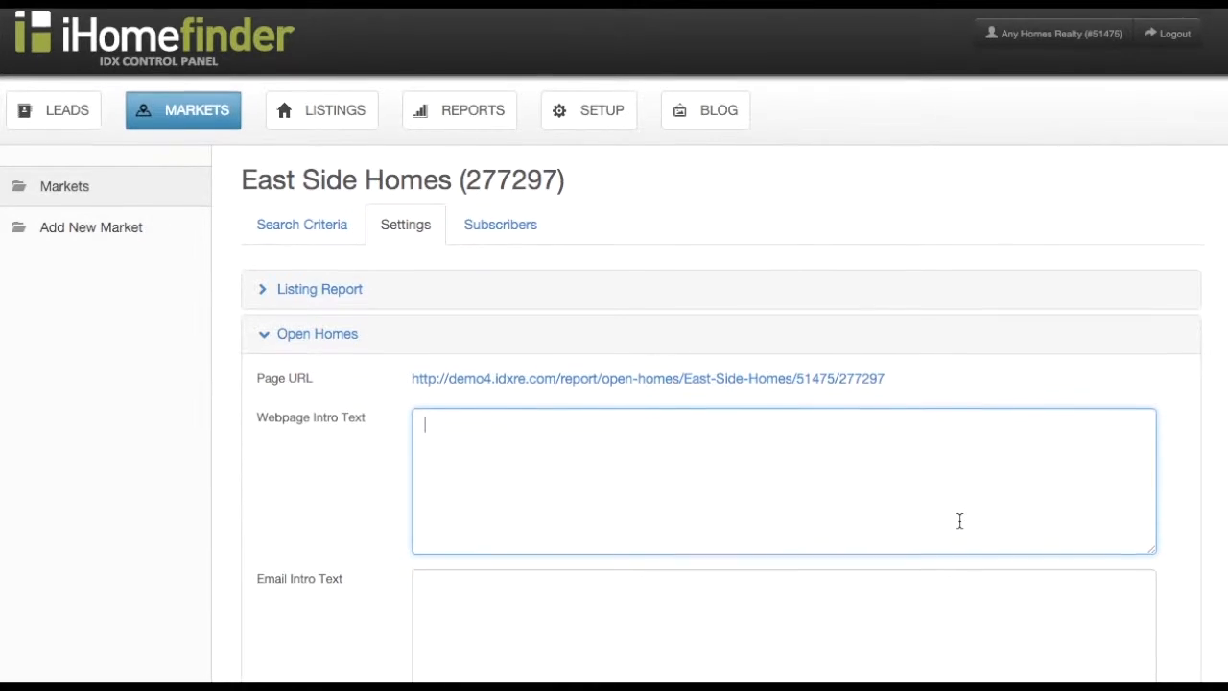
scroll(959, 521, down, 3)
click(512, 456)
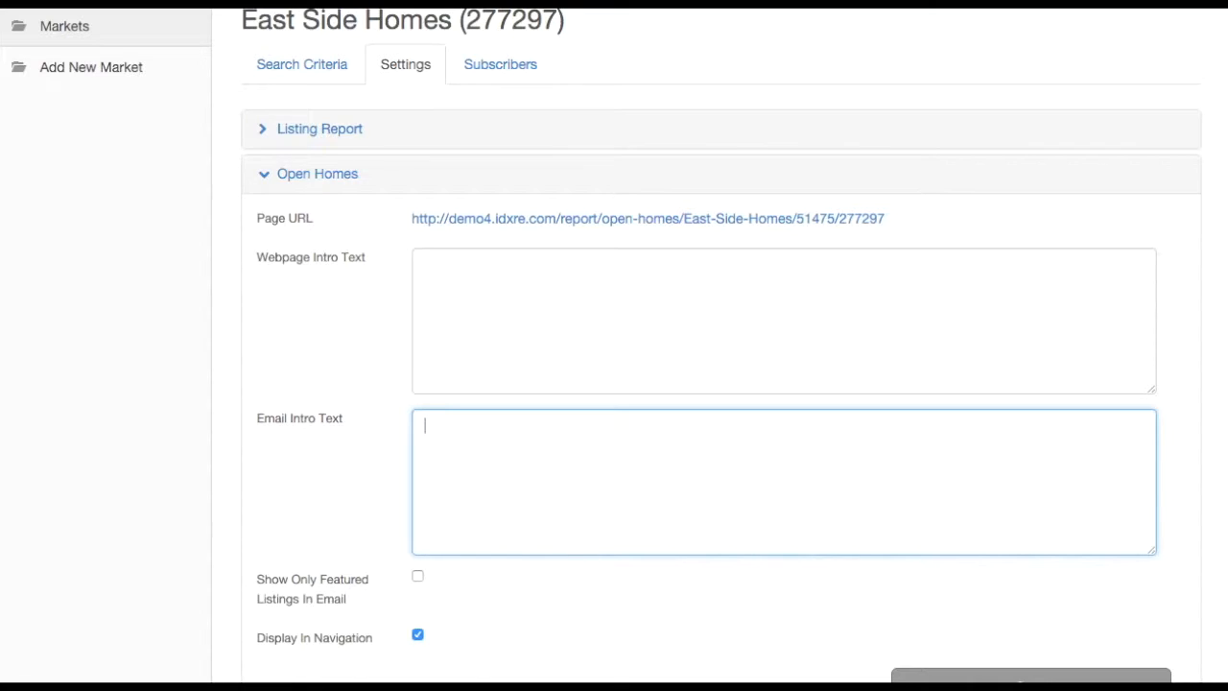
click(417, 577)
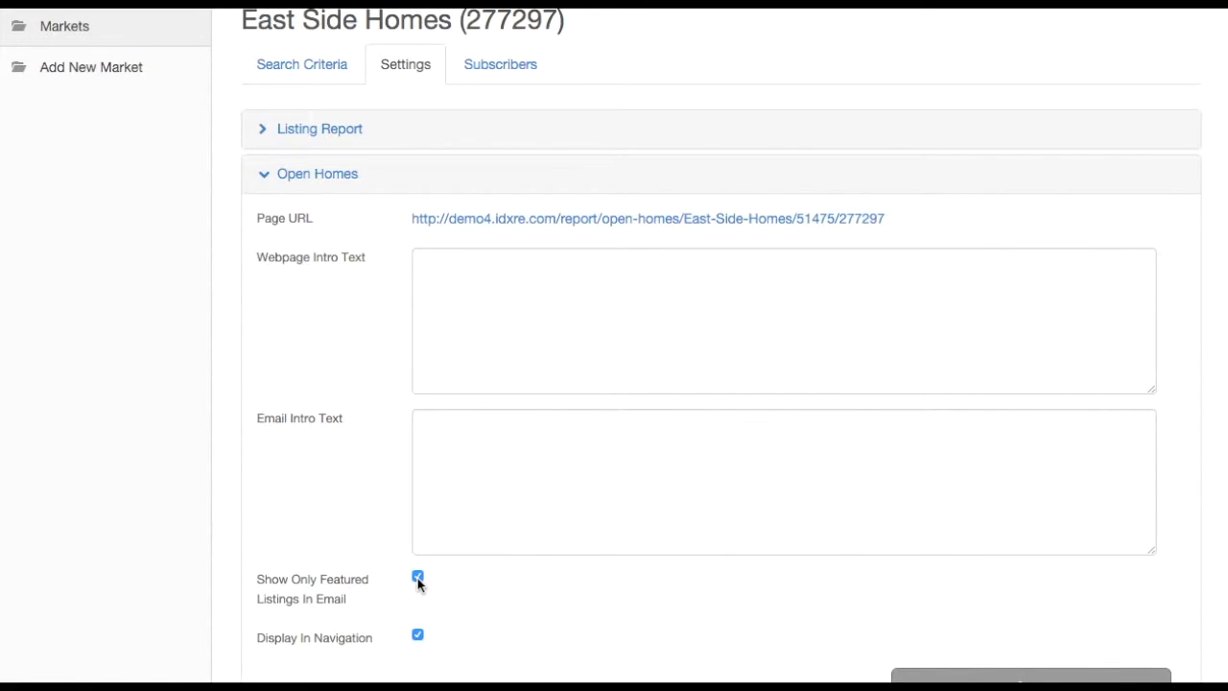
click(419, 580)
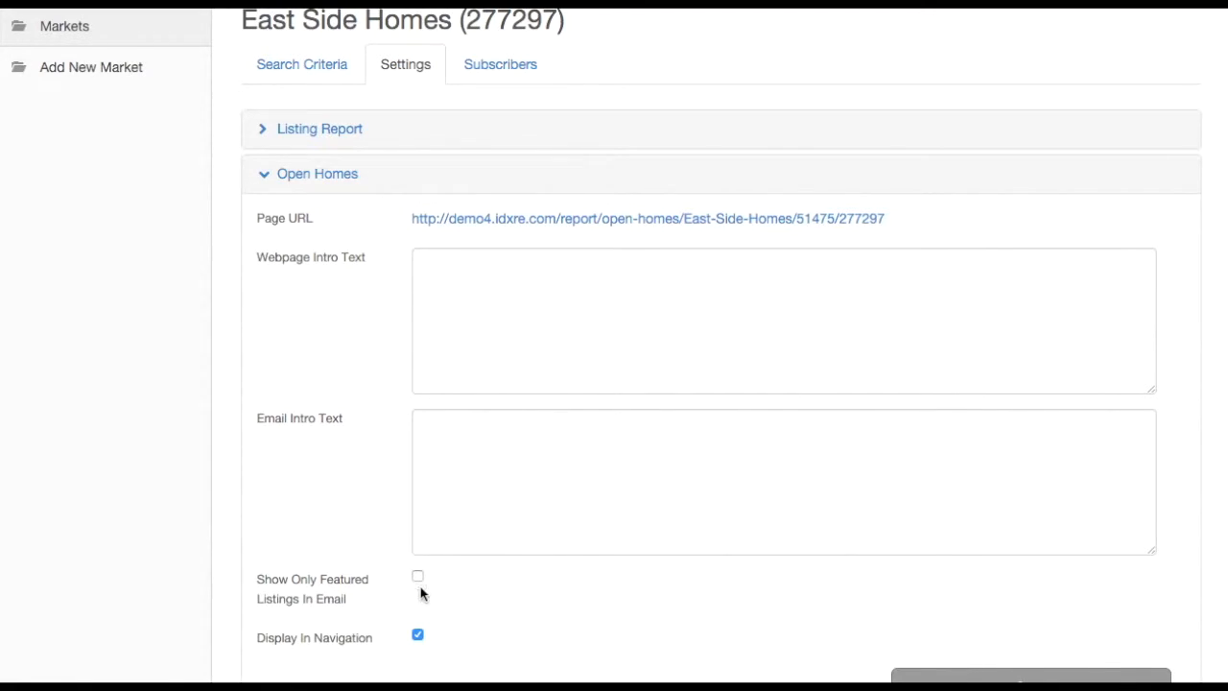
click(418, 635)
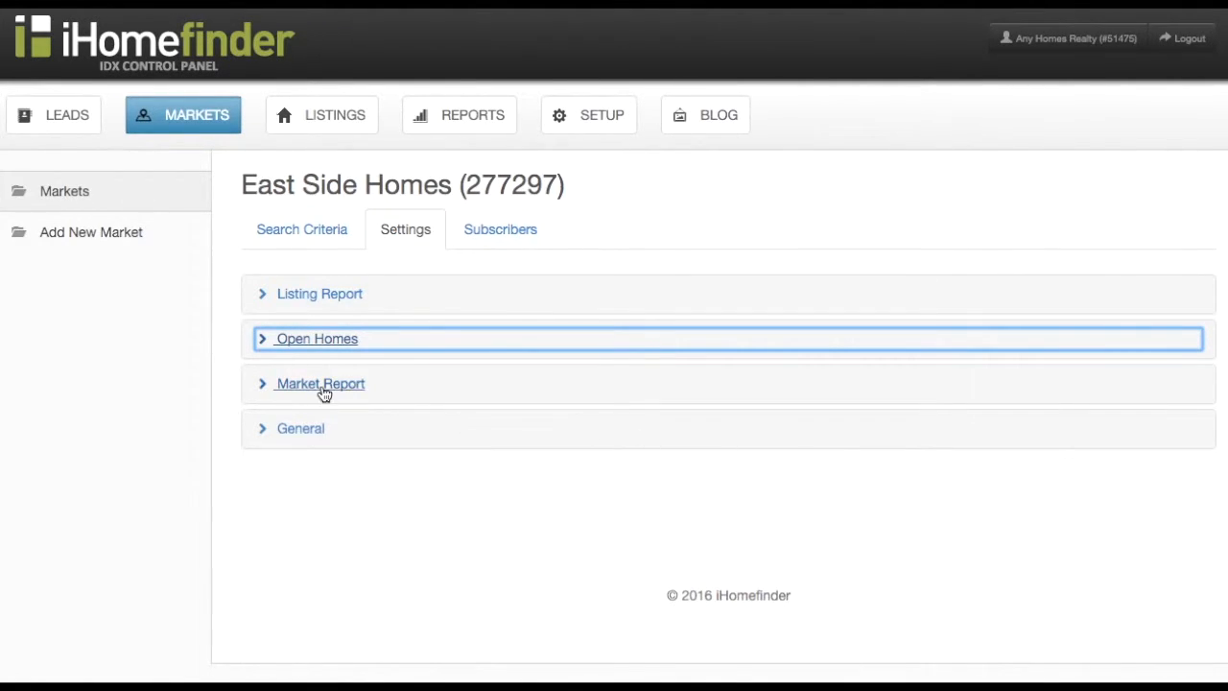
Review the Market Report settings, including the webpage and email intro texts and Display In Navigation.
click(323, 387)
scroll(330, 393, down, 2)
click(454, 285)
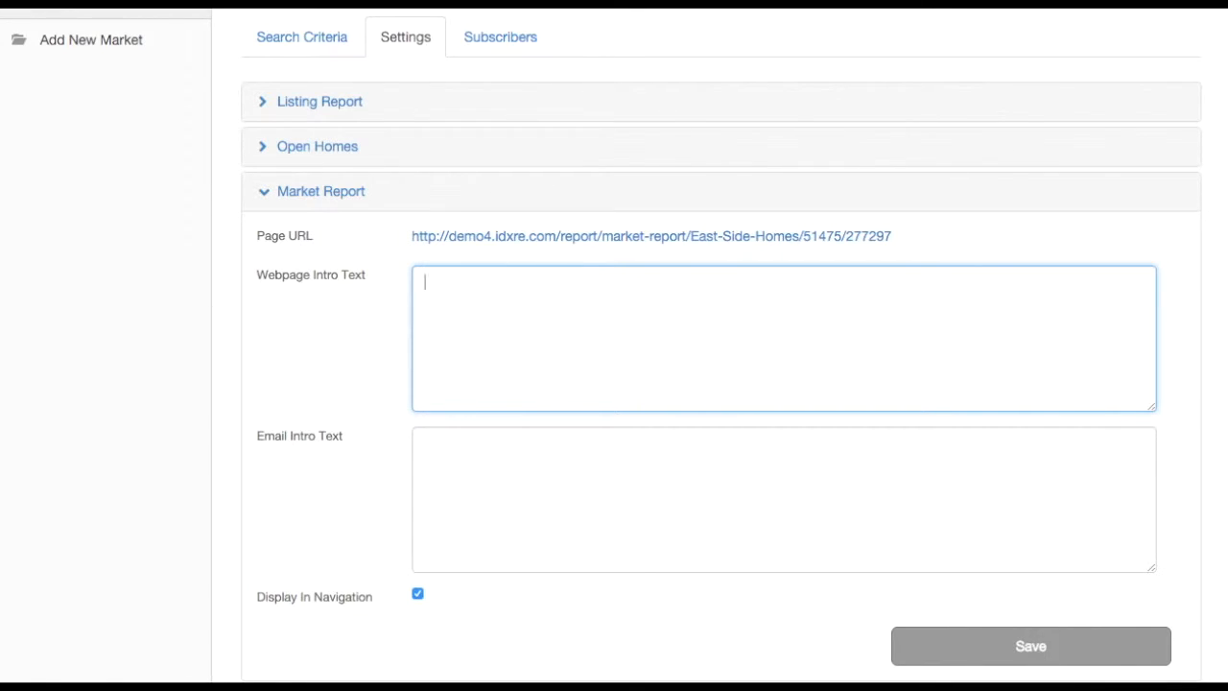
click(641, 467)
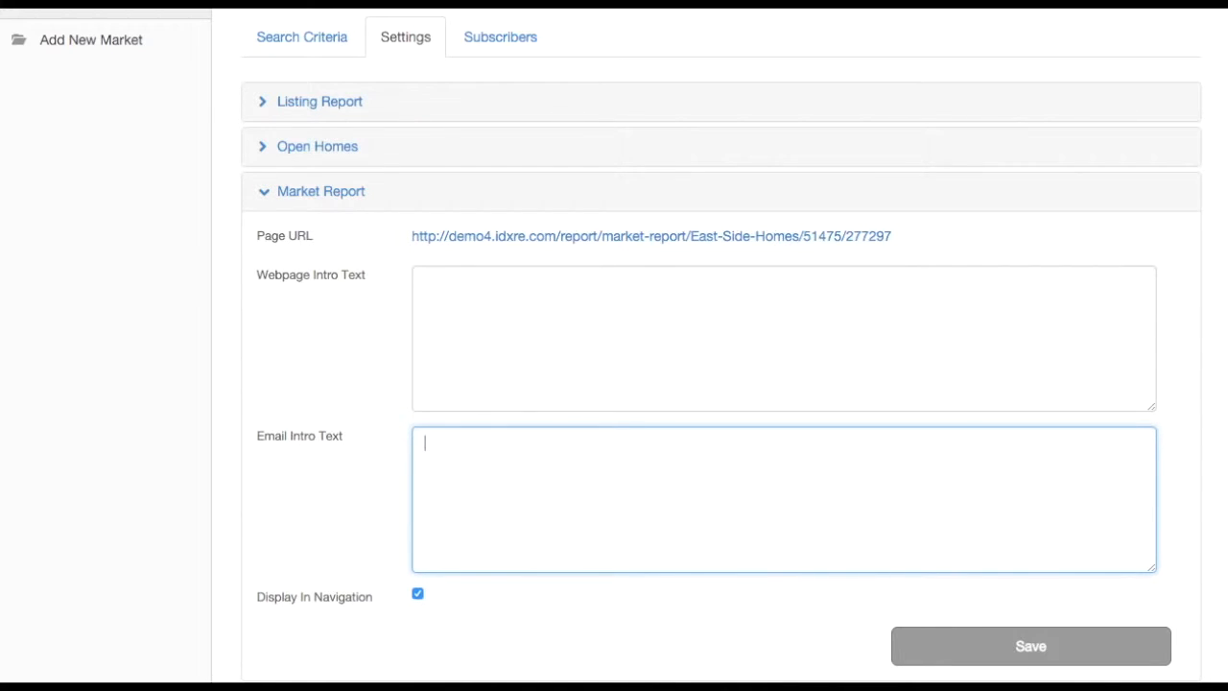
click(417, 595)
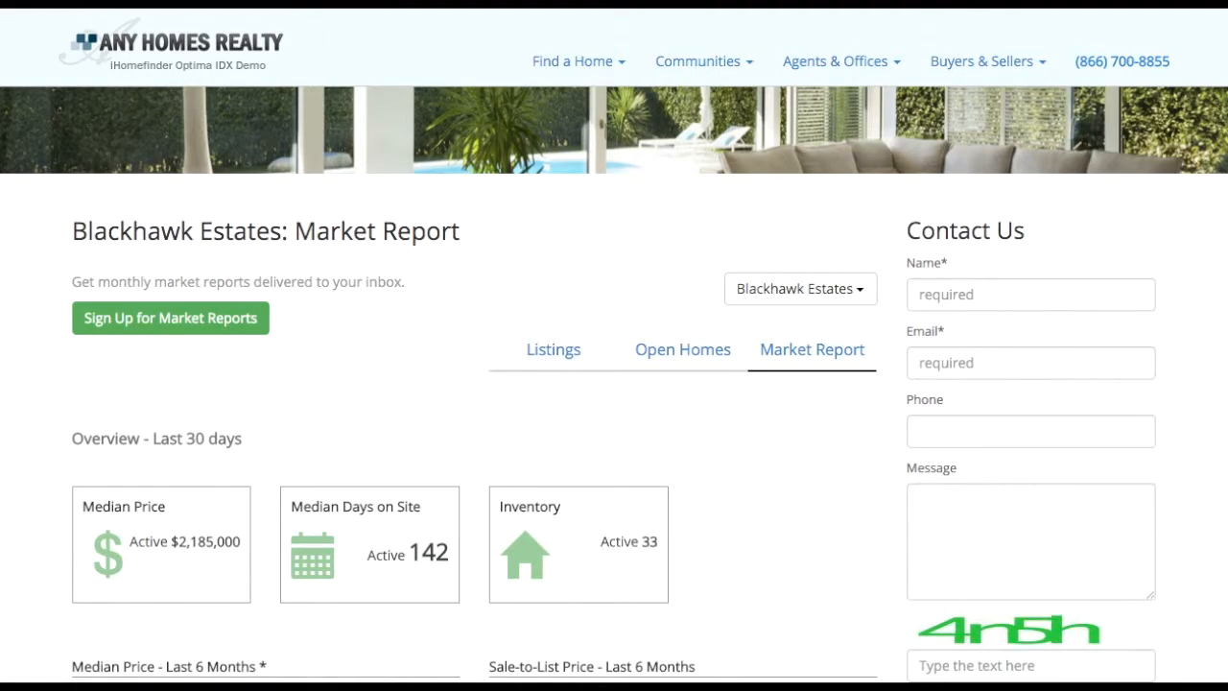
Switch between markets on the Blackhawk Estates market report webpage, including to Livermore Horse Properties.
click(866, 290)
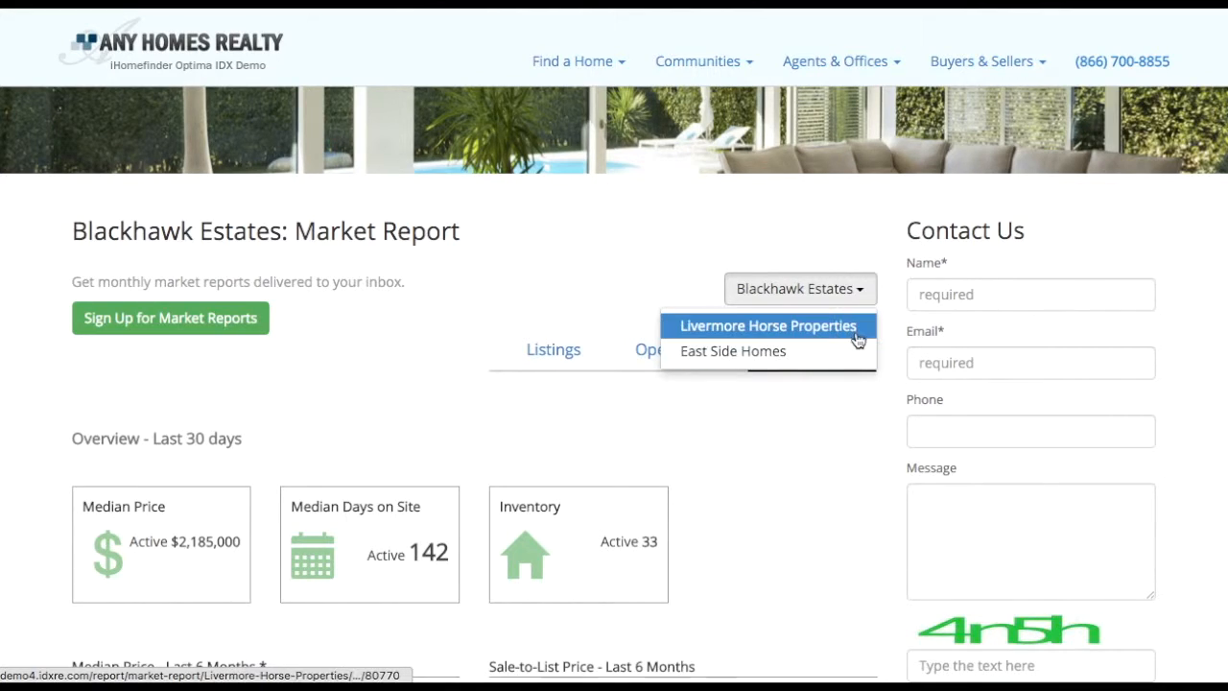
click(858, 335)
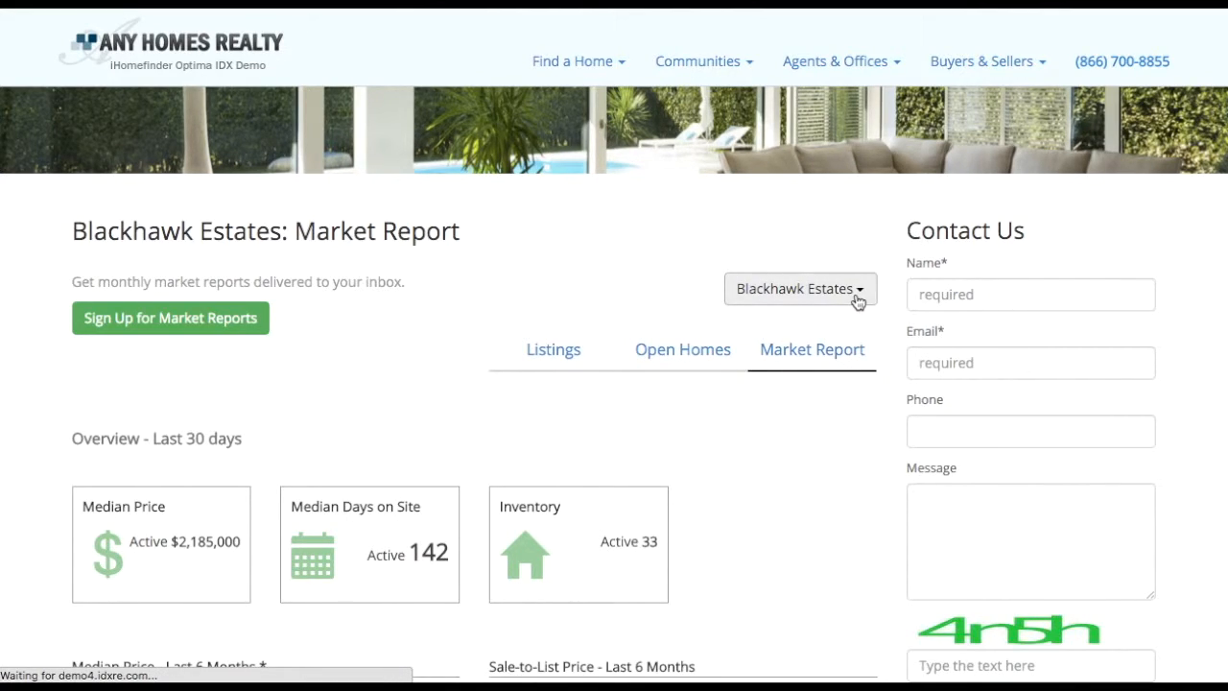
click(858, 295)
click(791, 327)
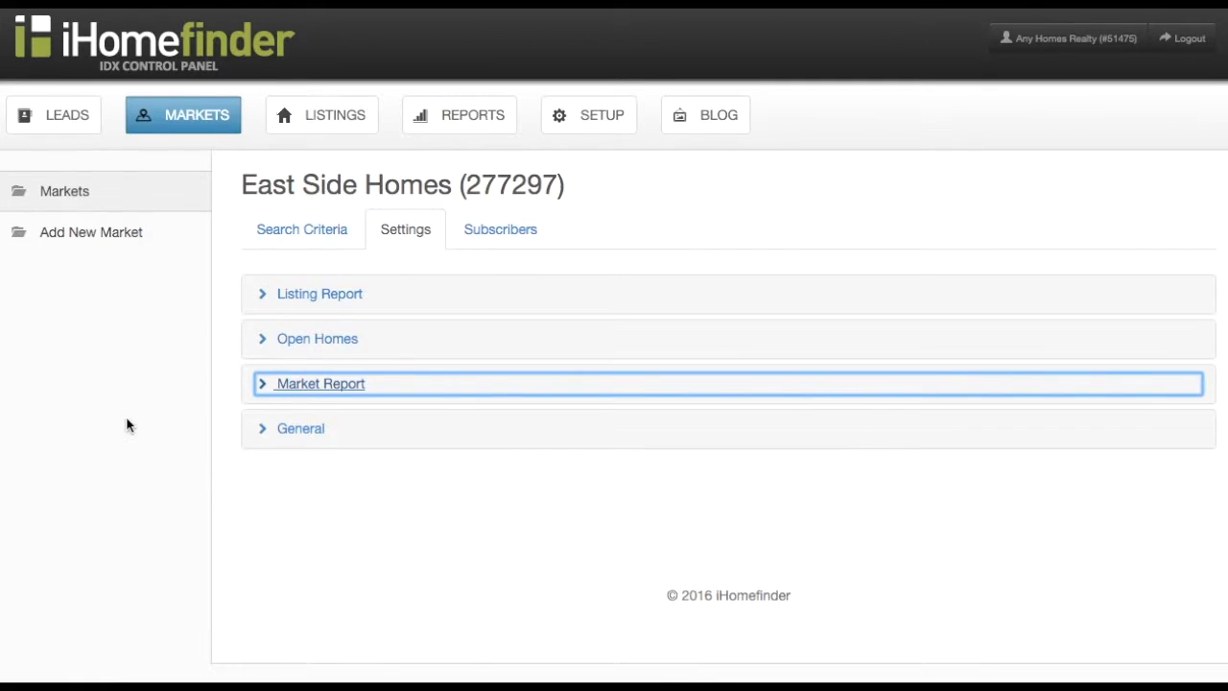
Return to the control panel's list of markets and view the Market Report page of Blackhawk Estates.
click(189, 120)
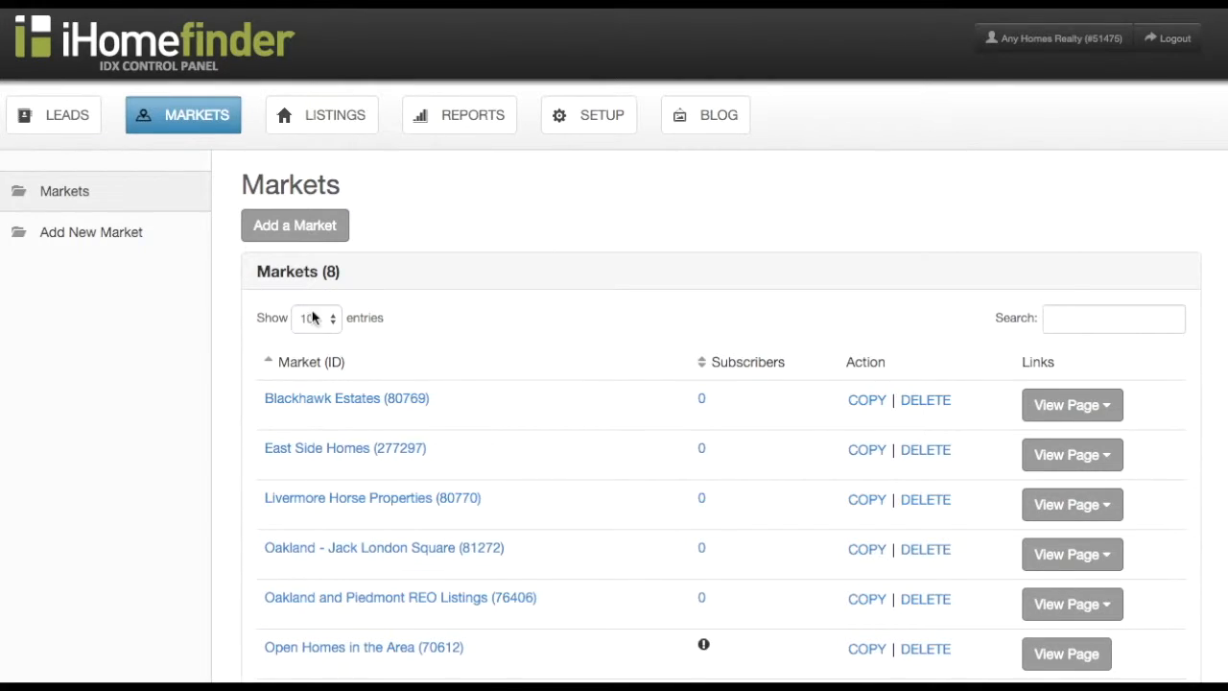
click(1071, 408)
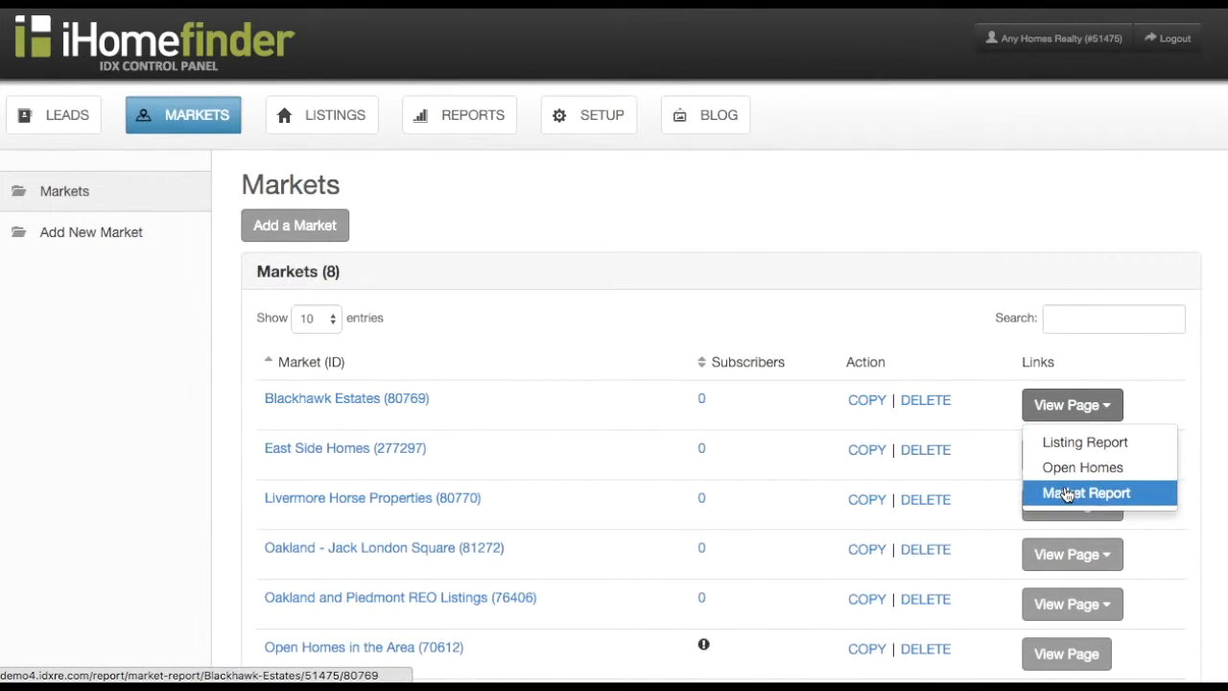
click(1065, 493)
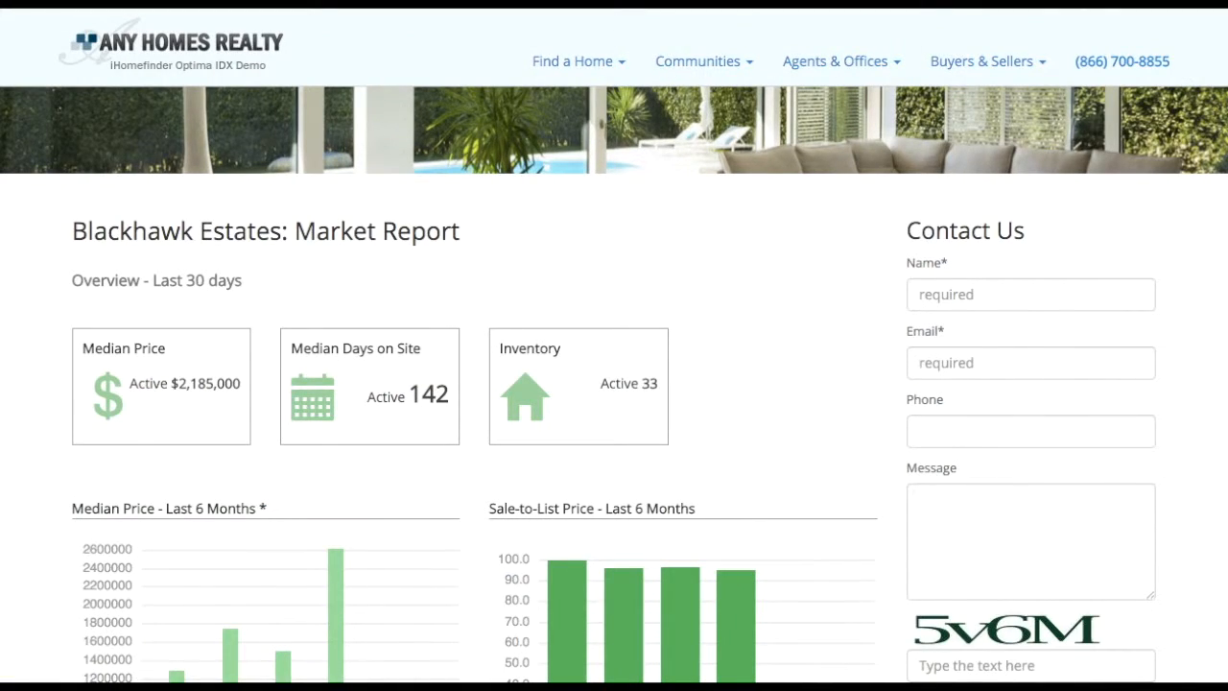